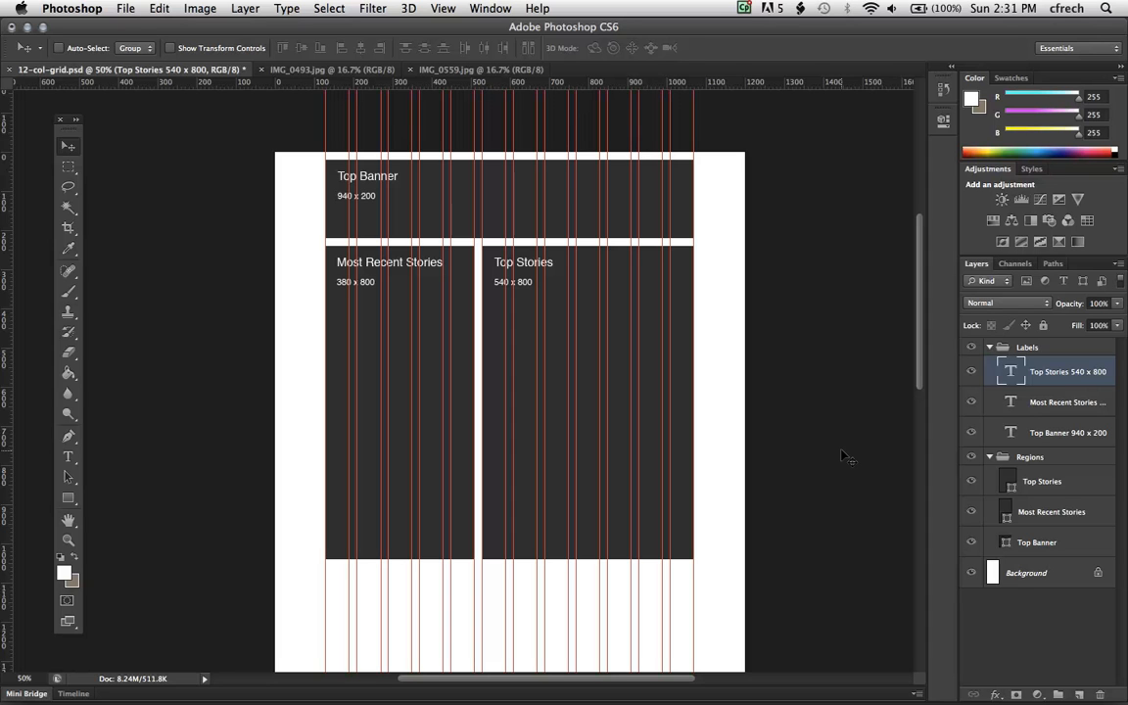
- Toggle the guides off and on to check the three page regions against the column grid
{"action": "key", "text": "super+semicolon"}
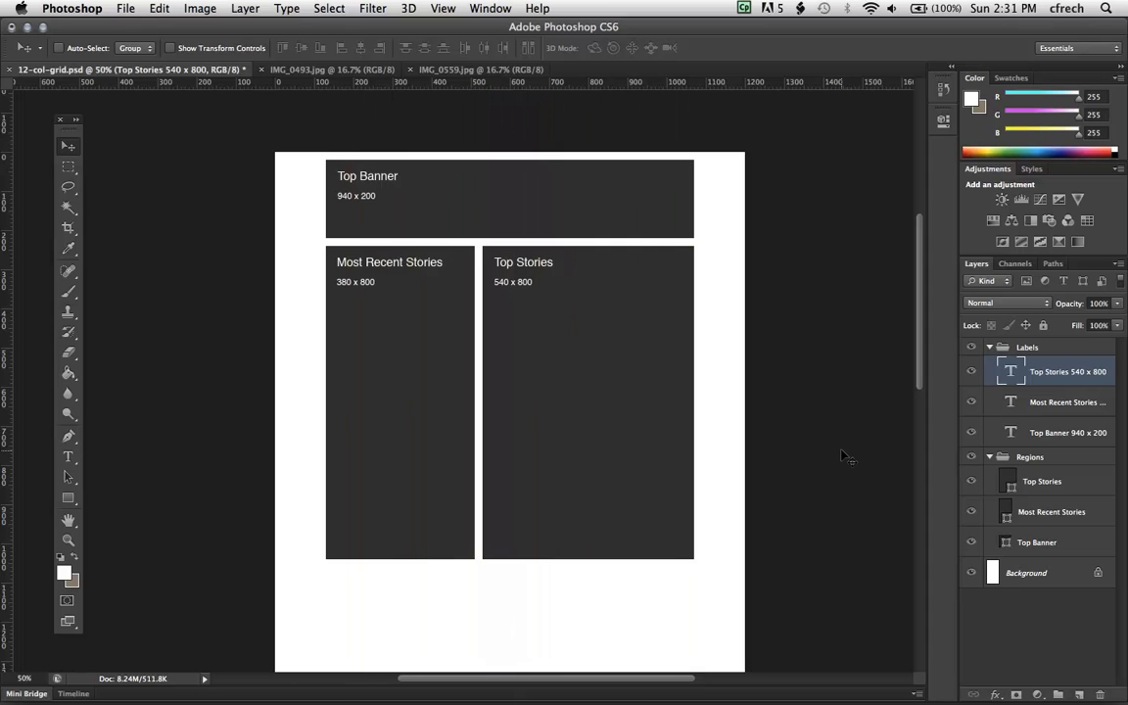
{"action": "key", "text": "super+semicolon"}
{"action": "key", "text": "super+semicolon"}
{"action": "key", "text": "super+semicolon"}
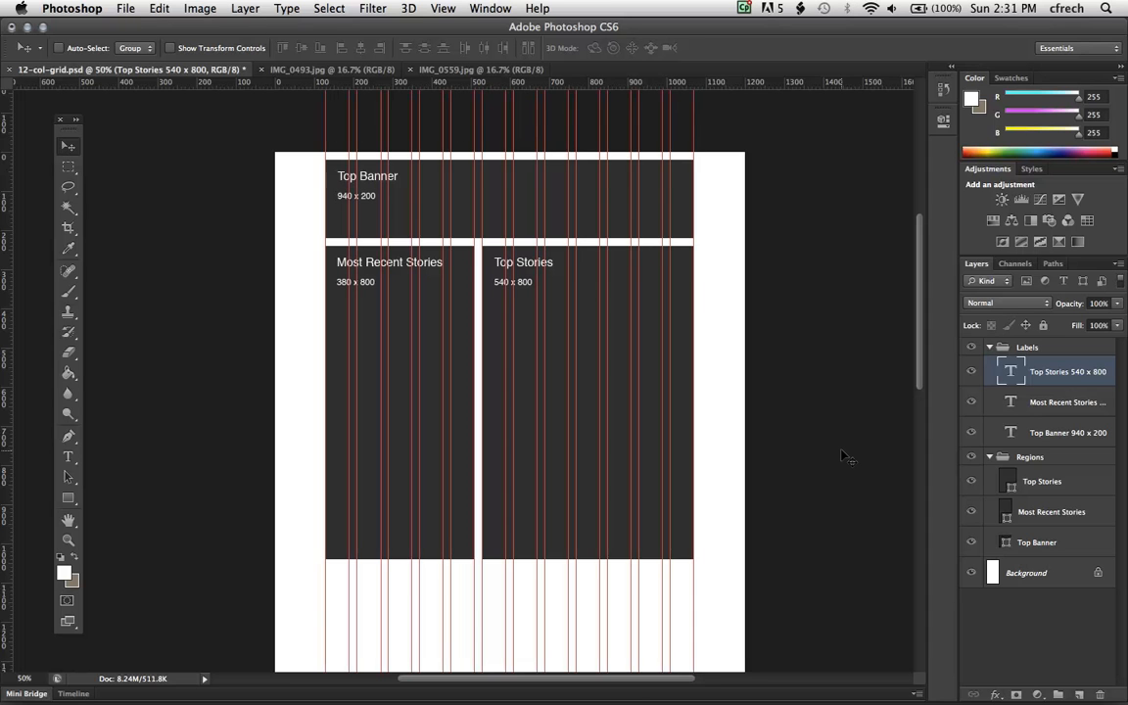
{"action": "key", "text": "super+semicolon"}
{"action": "key", "text": "super+semicolon"}
- Lock all attributes of the Top Stories region layer, try to edit it while locked, and unlock it again
{"action": "left_click", "coordinate": [1078, 483]}
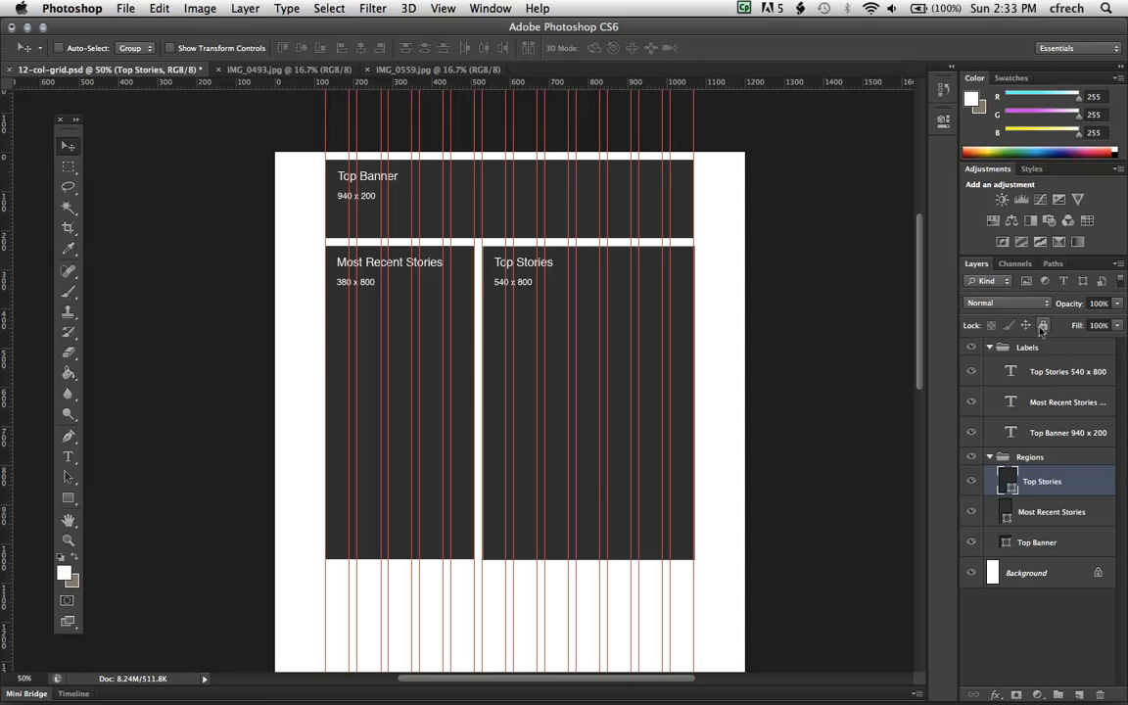
{"action": "key", "text": "super+slash"}
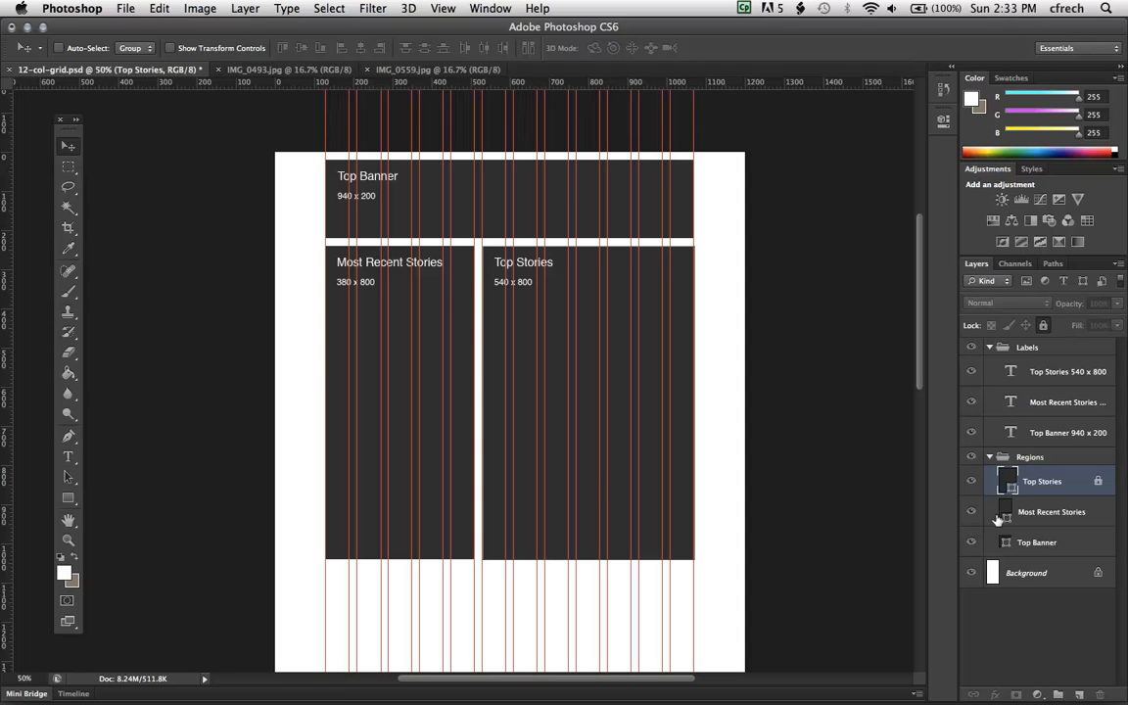
{"action": "double_click", "coordinate": [1096, 483]}
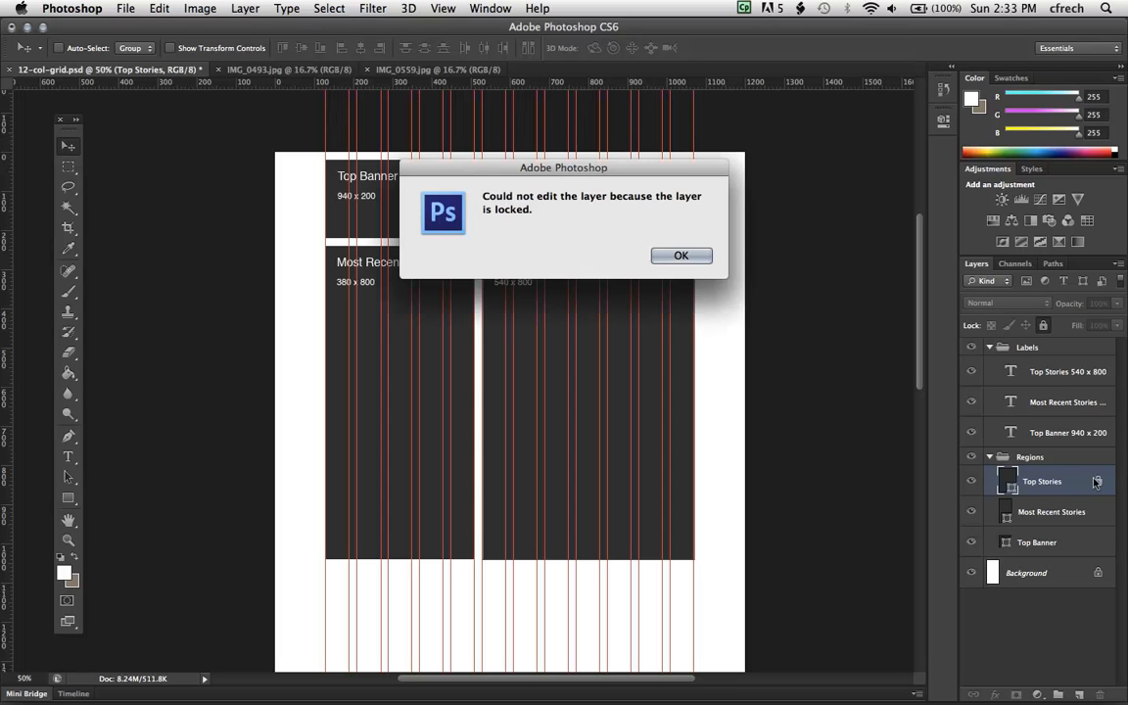
{"action": "left_click", "coordinate": [672, 260]}
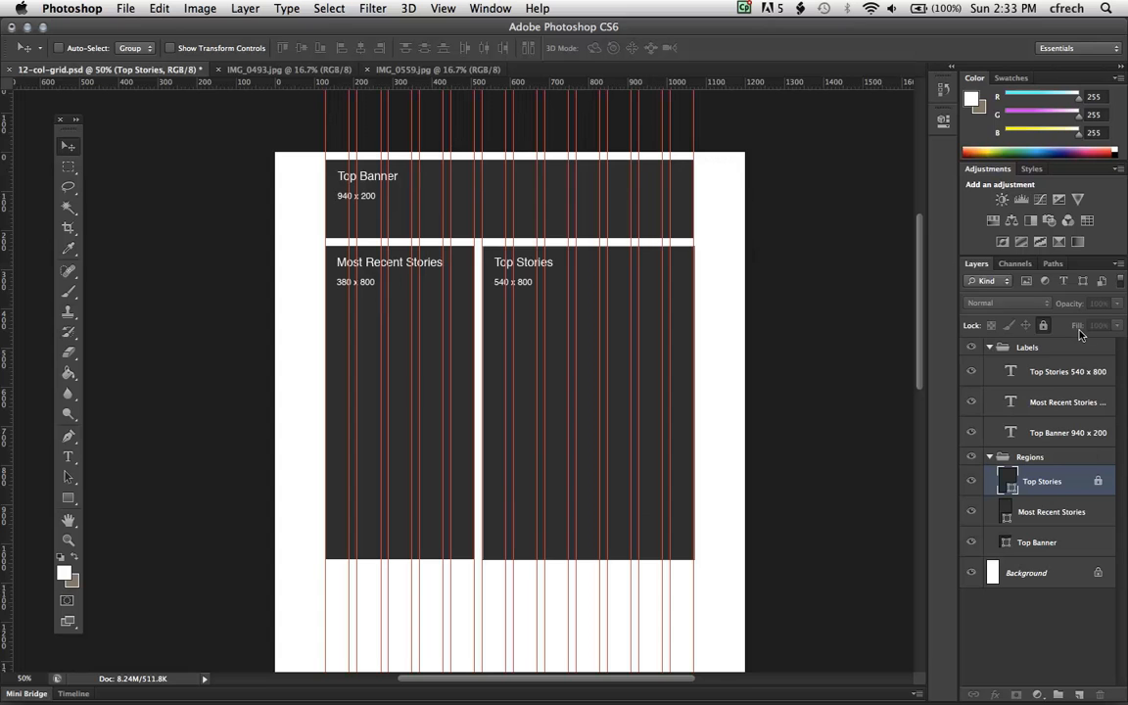
{"action": "right_click", "coordinate": [1095, 483]}
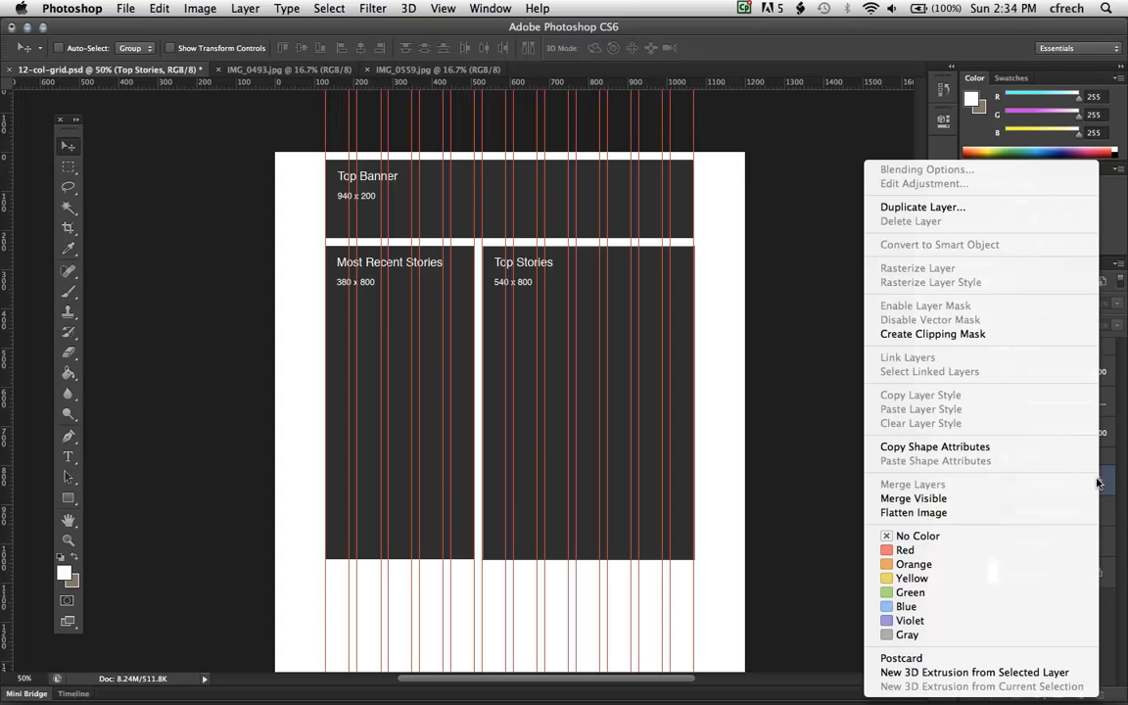
{"action": "left_click", "coordinate": [1110, 482]}
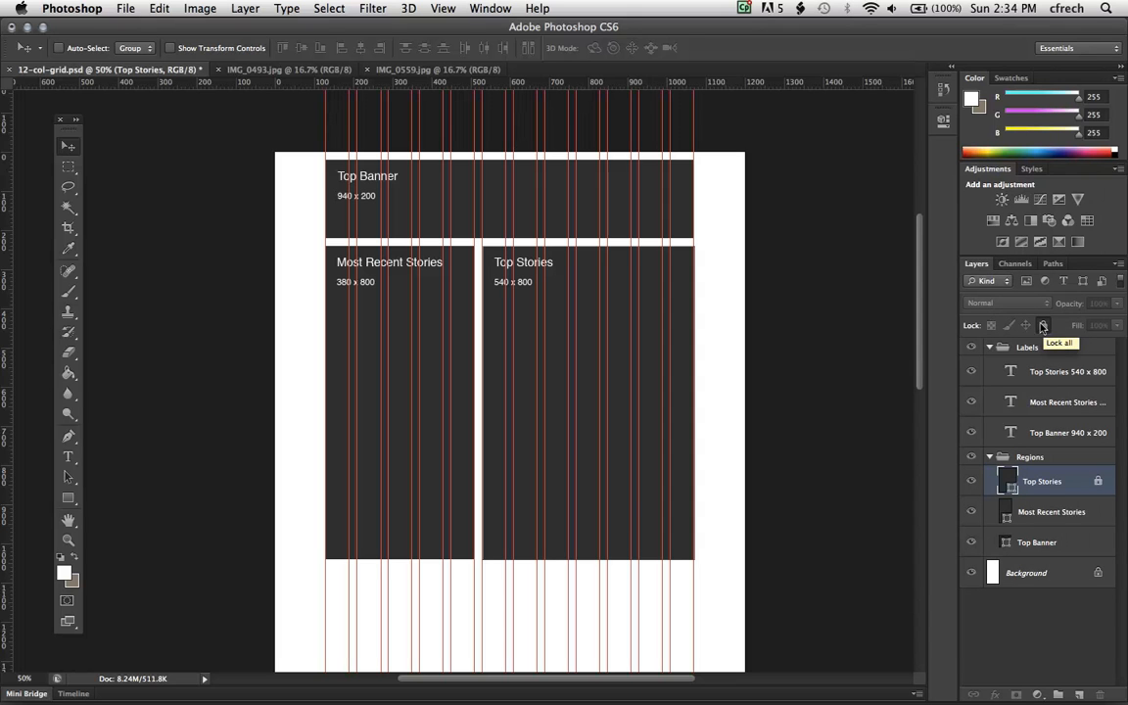
{"action": "left_click", "coordinate": [1043, 326]}
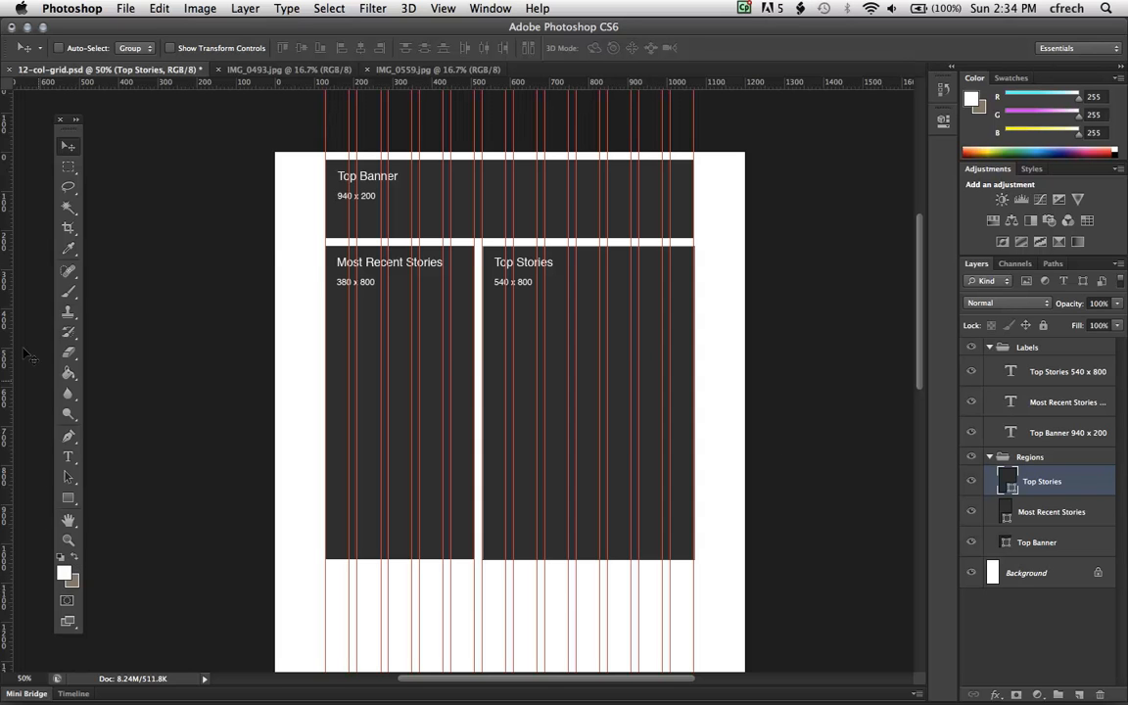
- Set the foreground color to #444444 and fill the Top Stories region with it
{"action": "left_click", "coordinate": [63, 572]}
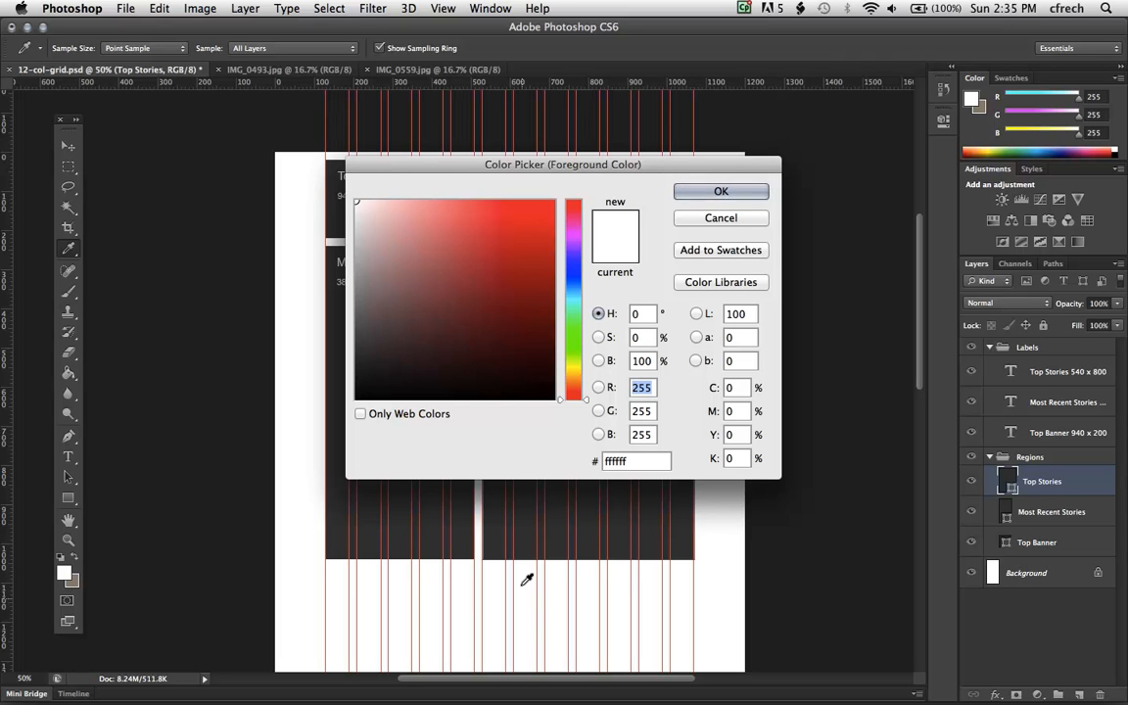
{"action": "left_click", "coordinate": [603, 460]}
{"action": "type", "text": "444444"}
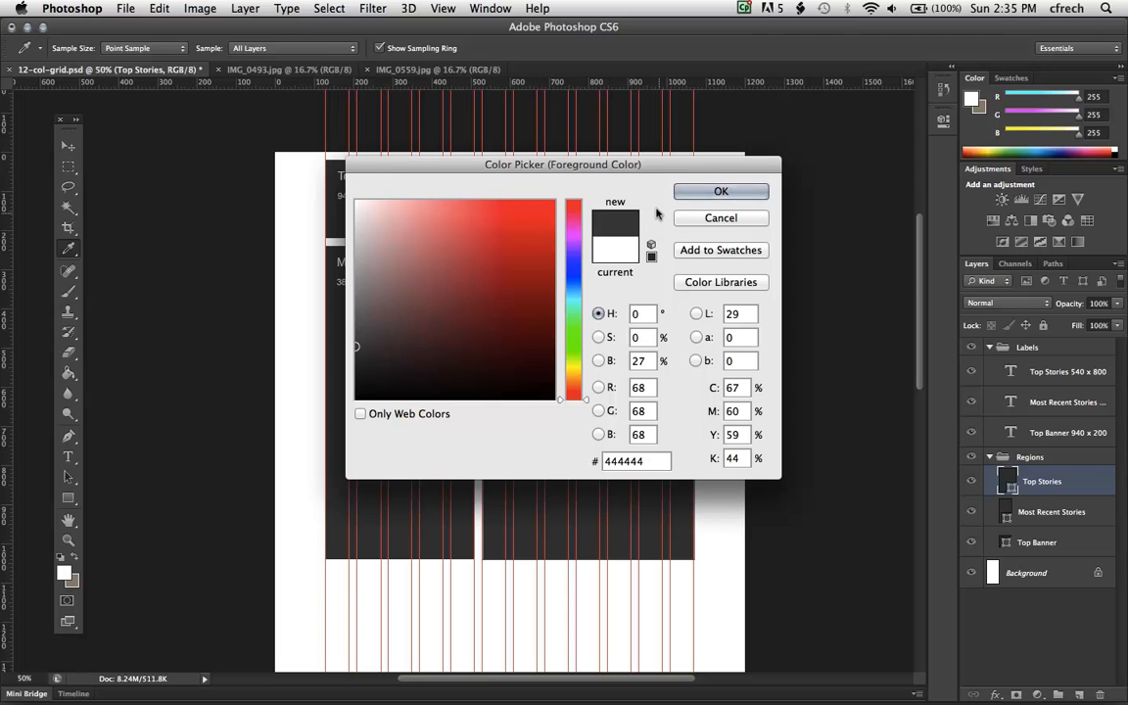
{"action": "left_click", "coordinate": [722, 191]}
{"action": "key", "text": "v"}
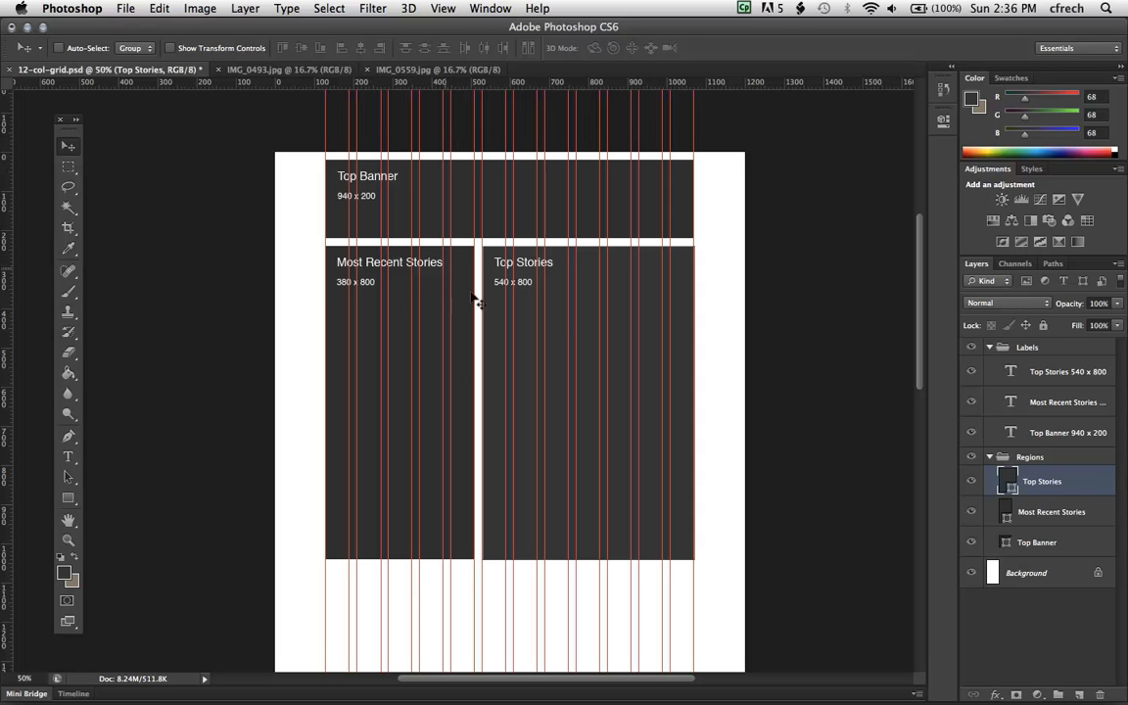
- Fill the Most Recent Stories region with the foreground color #888888
{"action": "left_click", "coordinate": [1035, 508]}
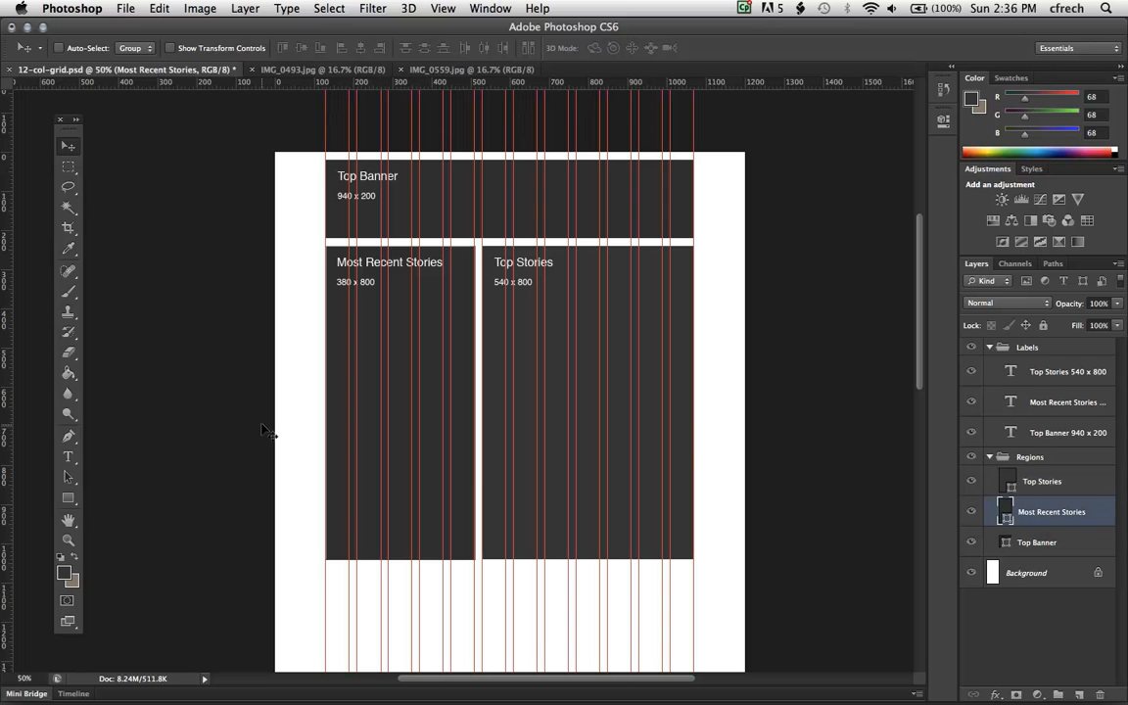
{"action": "left_click", "coordinate": [64, 572]}
{"action": "left_click", "coordinate": [659, 457]}
{"action": "type", "text": "888888"}
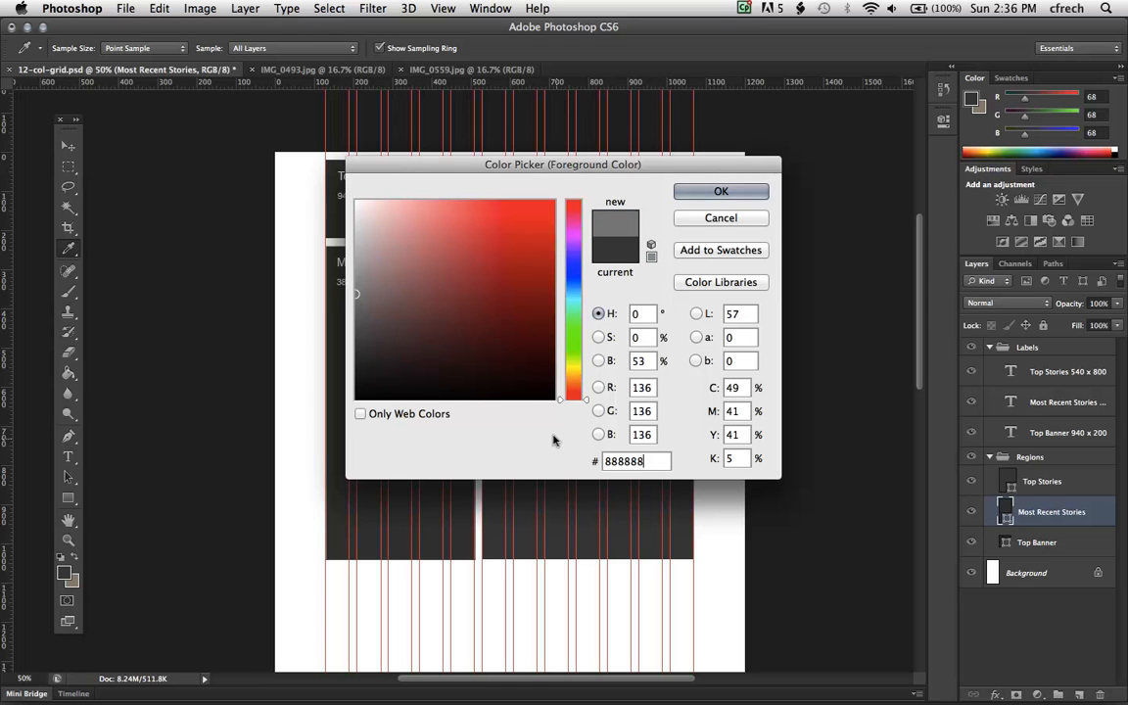
{"action": "left_click", "coordinate": [699, 190]}
{"action": "key", "text": "v"}
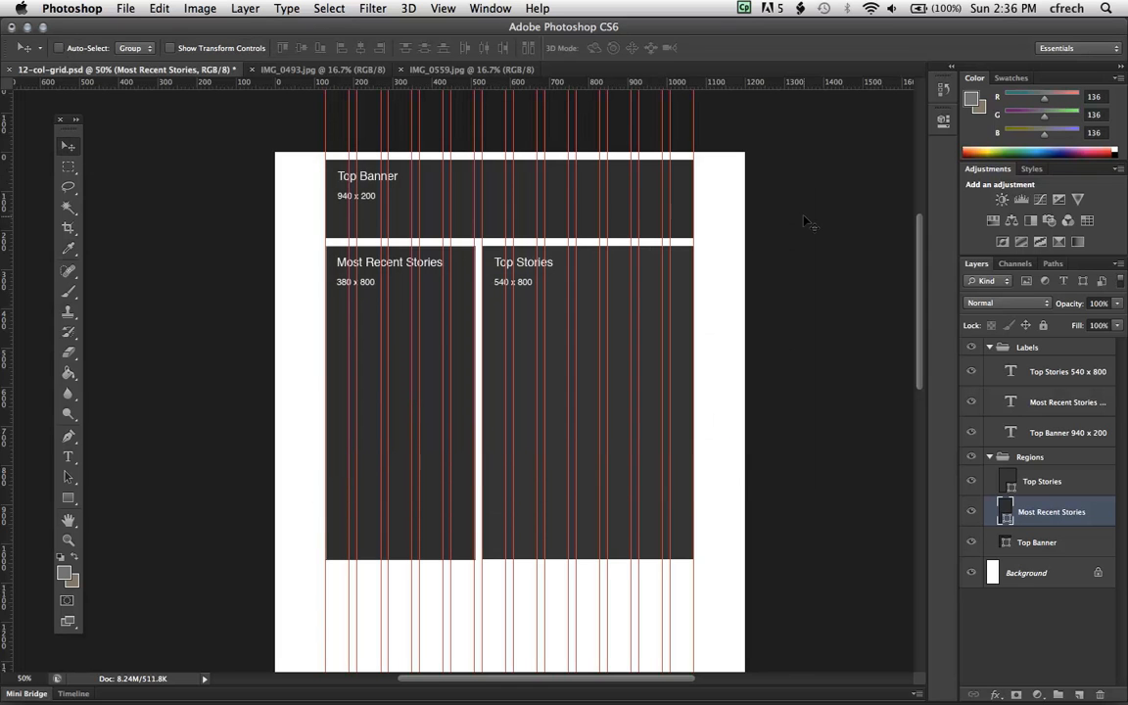
{"action": "key", "text": "alt+BackSpace"}
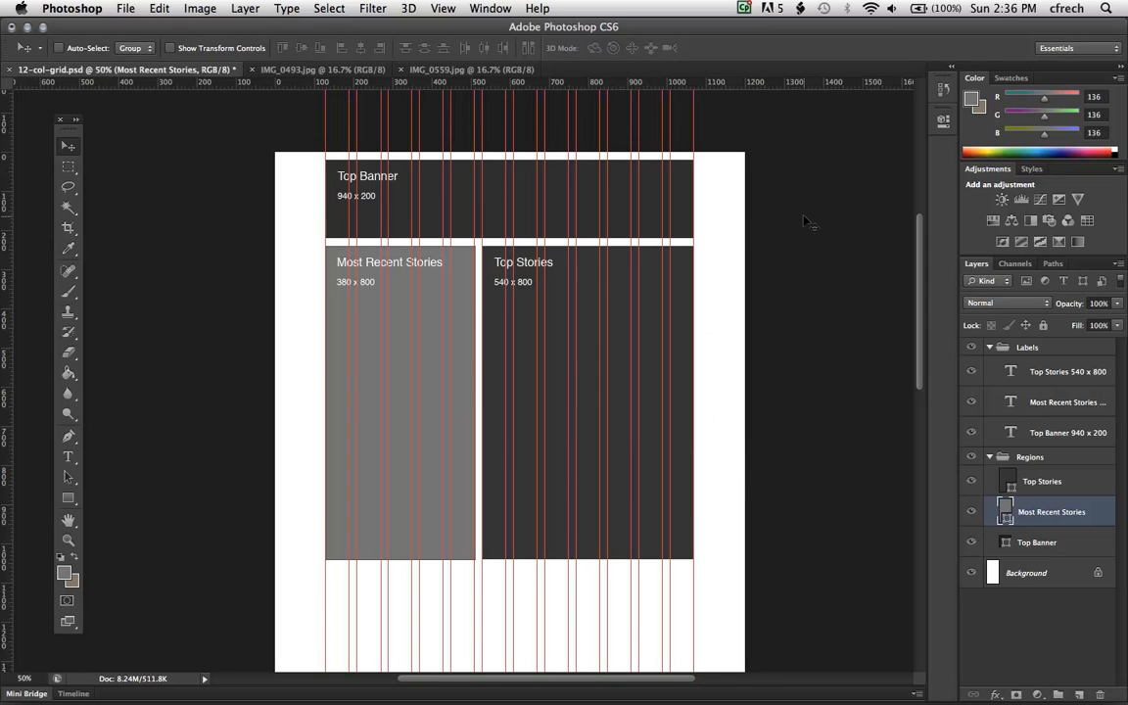
- Fill the Top Banner region with the foreground color #bbbbbb
{"action": "left_click", "coordinate": [1045, 544]}
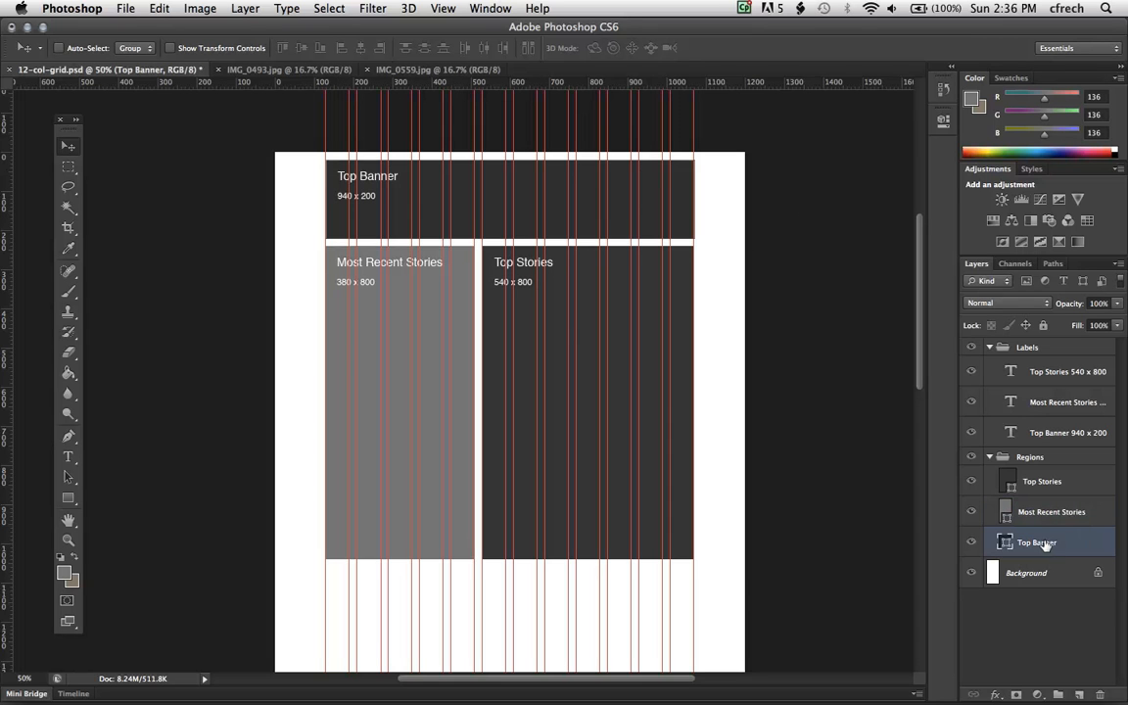
{"action": "left_click", "coordinate": [64, 573]}
{"action": "left_click_drag", "start_coordinate": [647, 459], "coordinate": [559, 447]}
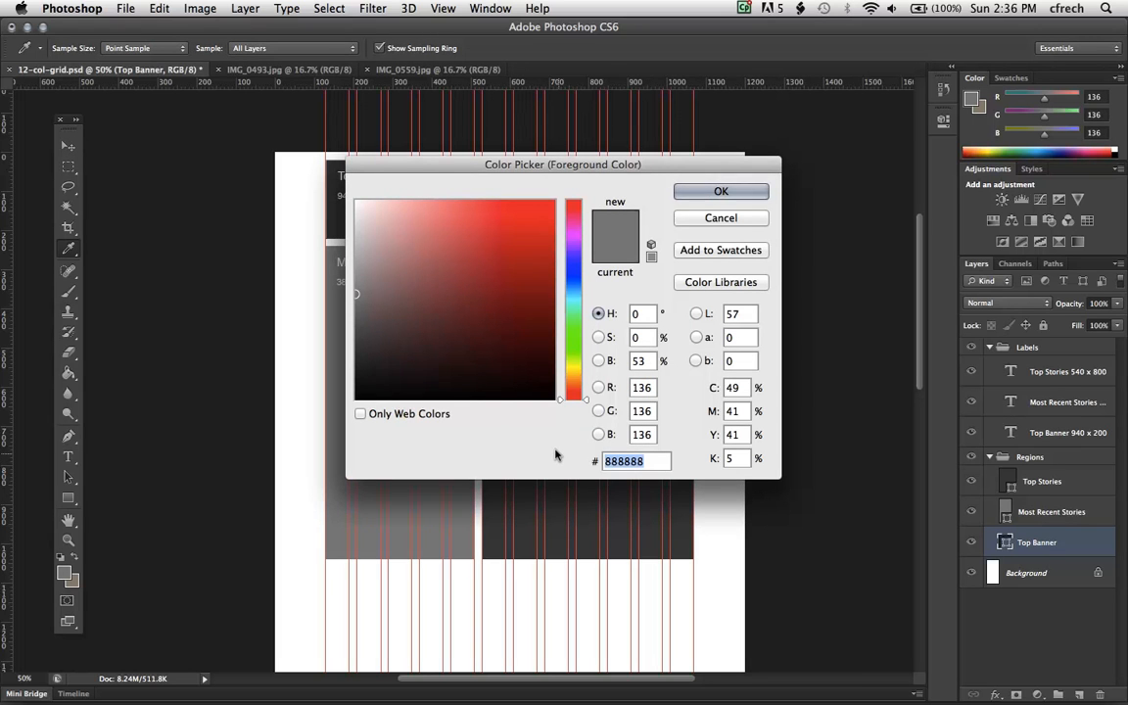
{"action": "type", "text": "bbbbbb"}
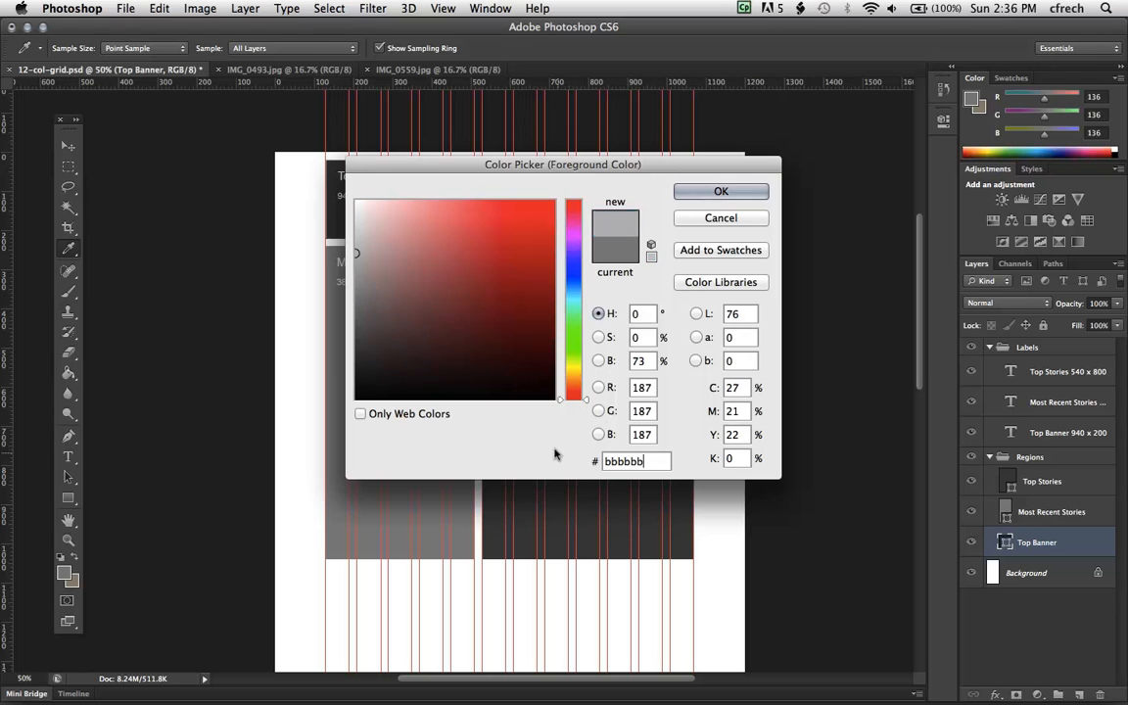
{"action": "left_click", "coordinate": [720, 191]}
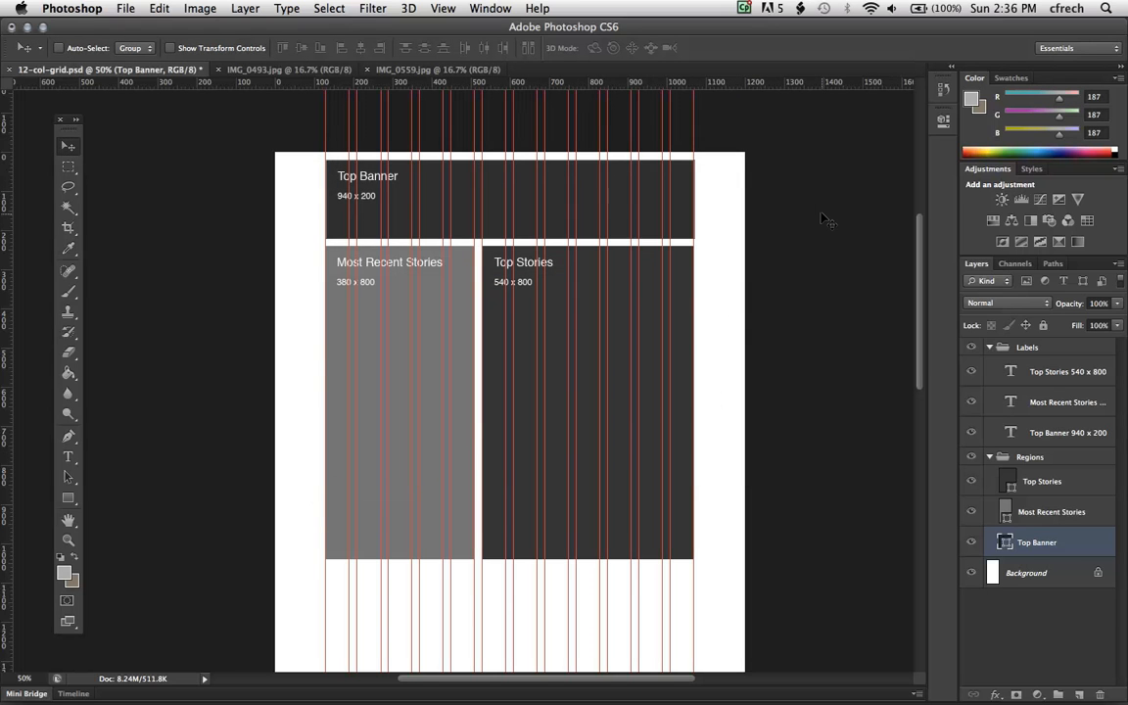
{"action": "key", "text": "alt+BackSpace"}
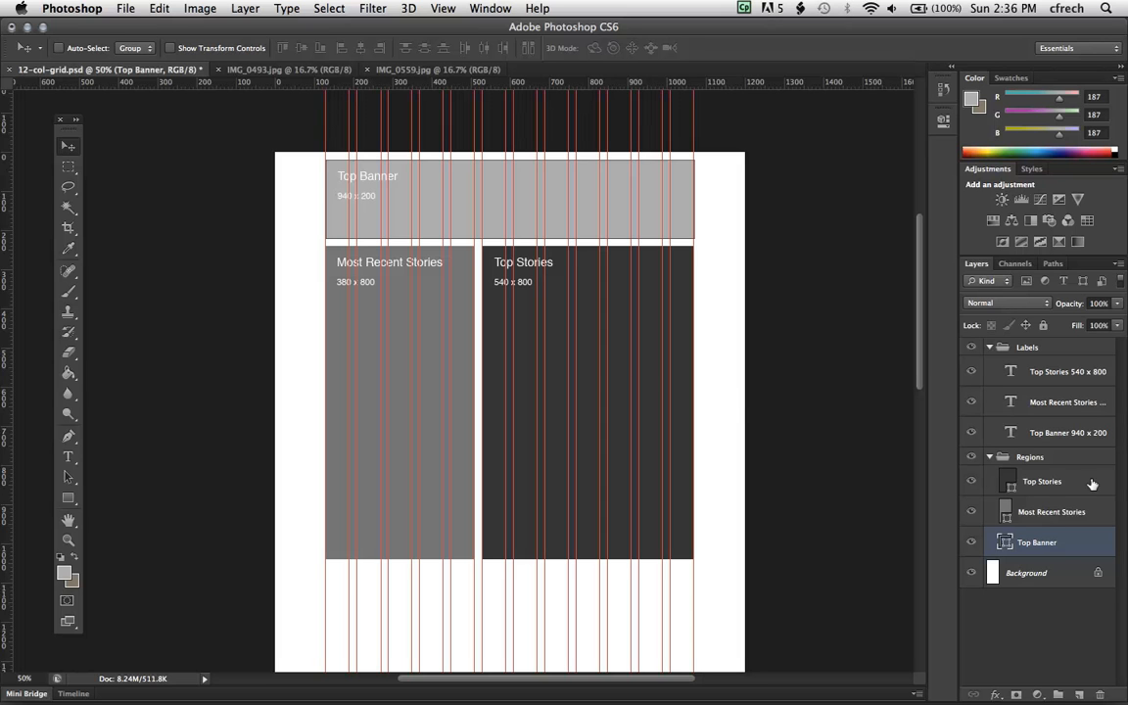
- Try filling the Top Stories region with the light gray foreground color and undo the fill
{"action": "left_click", "coordinate": [1050, 488]}
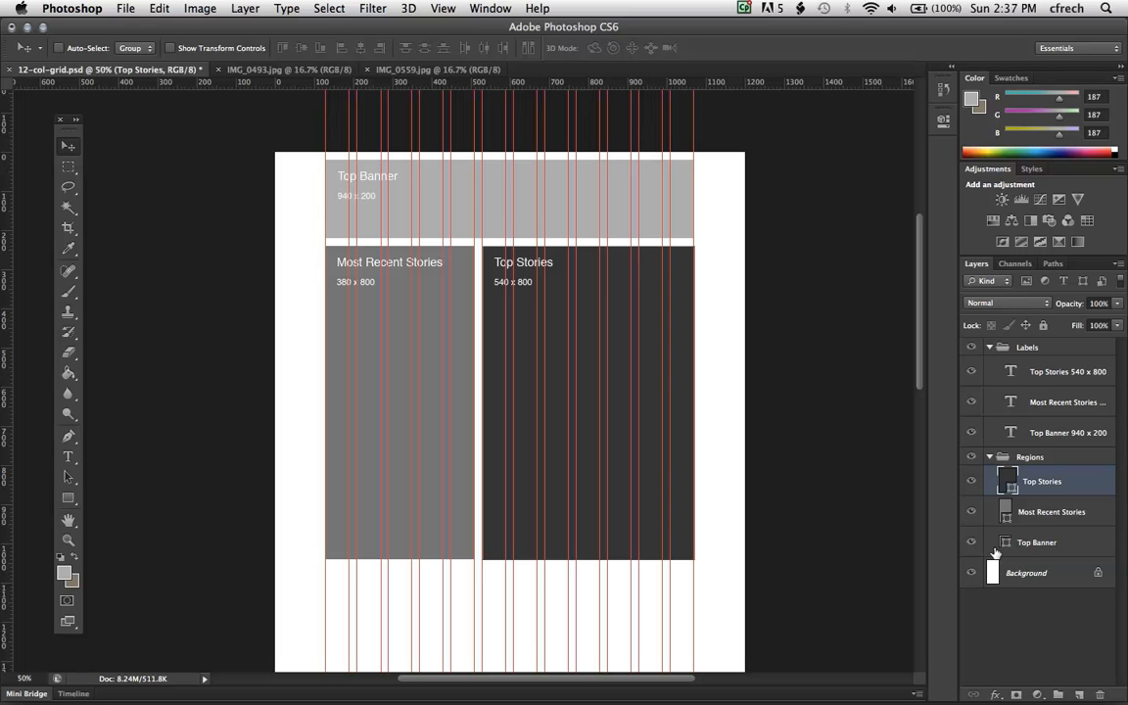
{"action": "key", "text": "alt+BackSpace"}
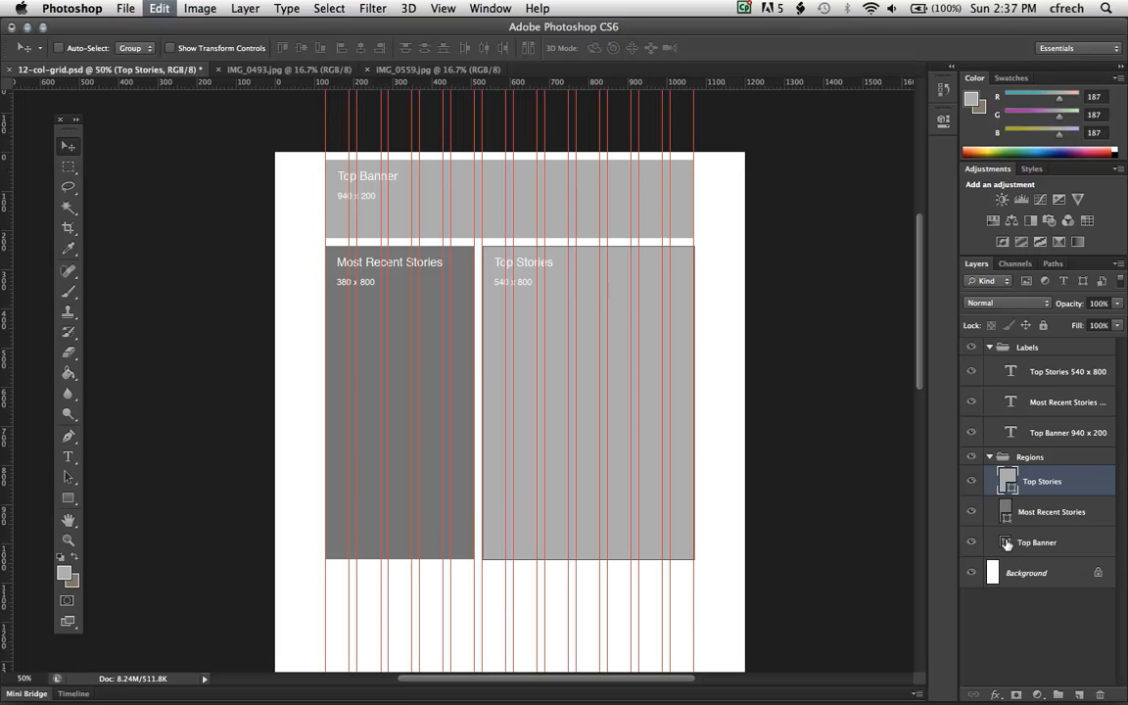
{"action": "key", "text": "super+z"}
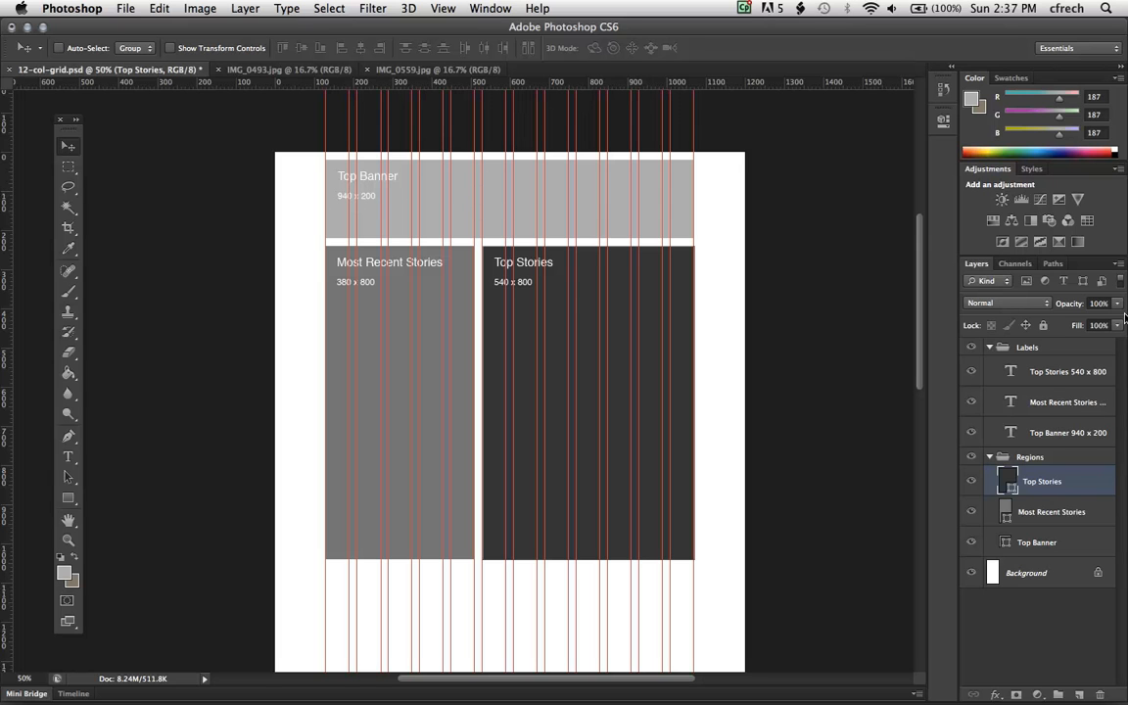
- Change the text color of the whole Top Banner 940 x 200 label to black
{"action": "left_click", "coordinate": [1059, 432]}
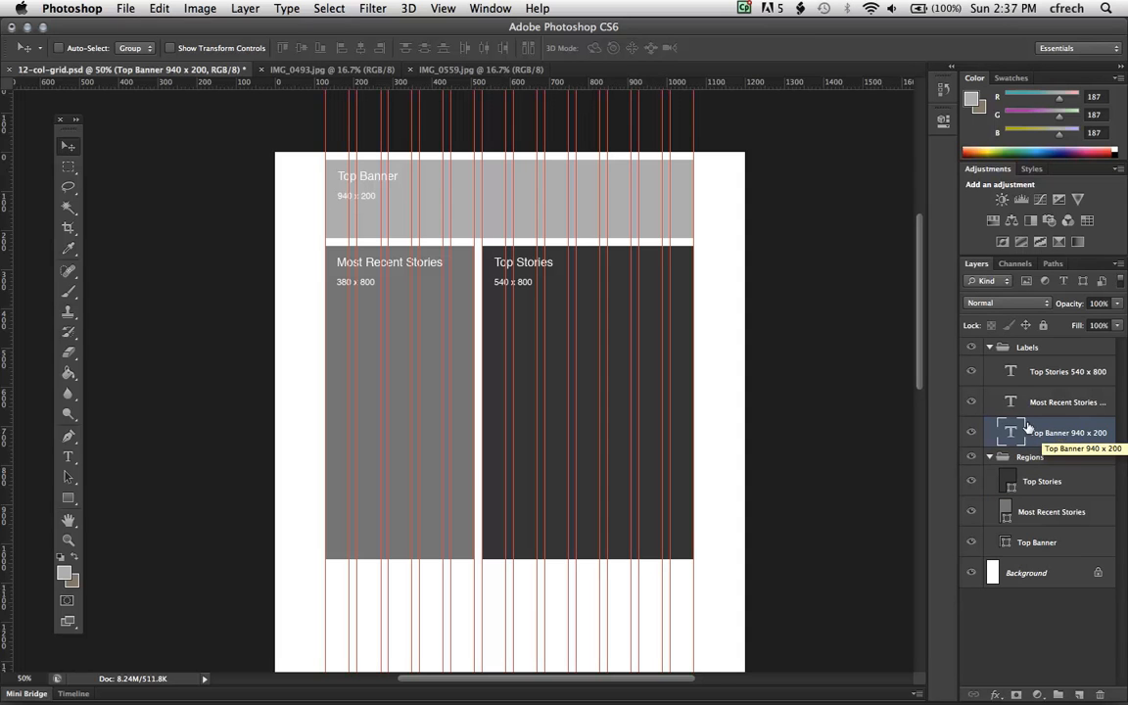
{"action": "key", "text": "t"}
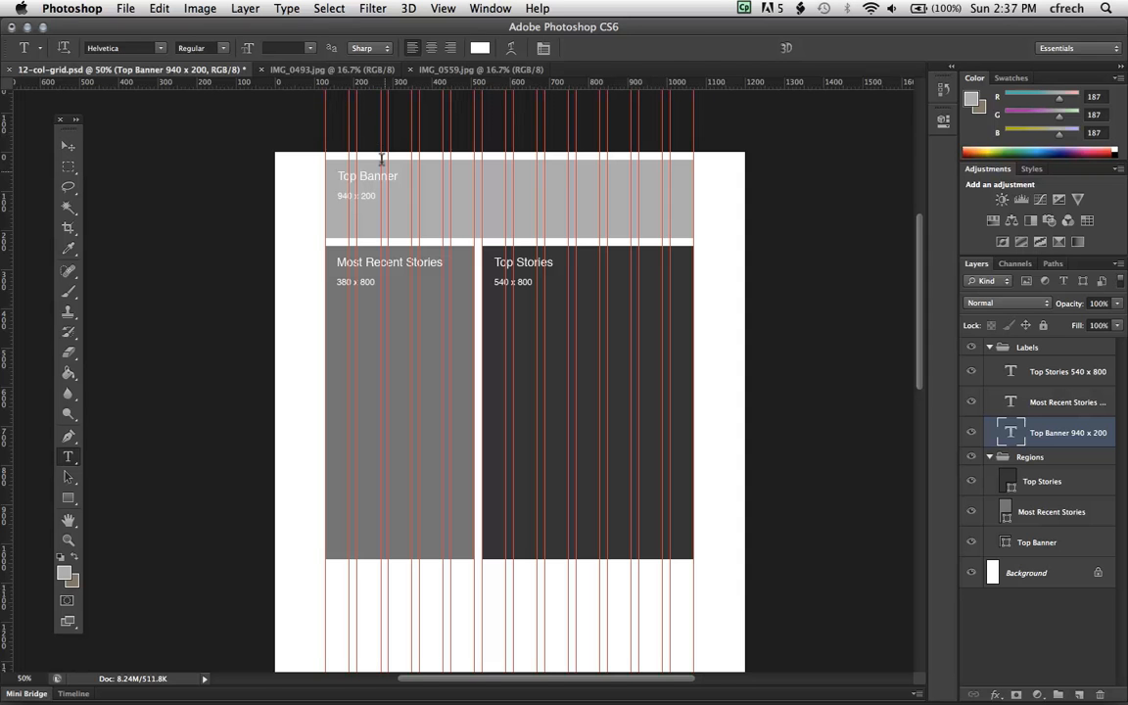
{"action": "left_click", "coordinate": [367, 181]}
{"action": "key", "text": "ctrl+a"}
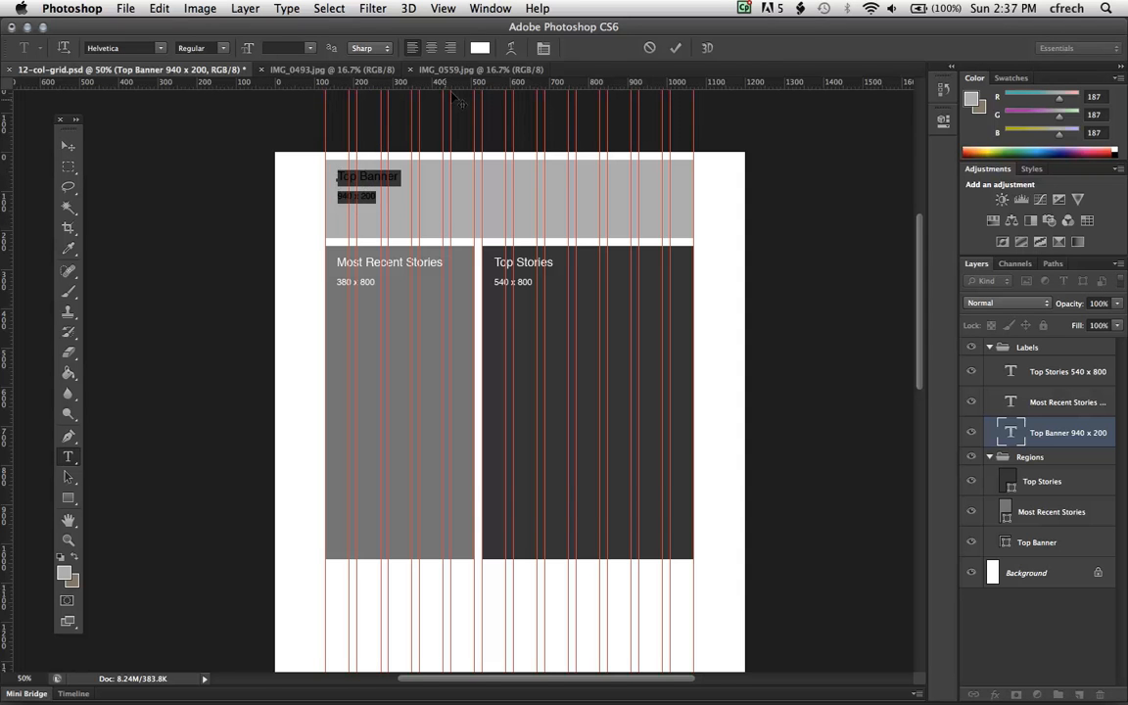
{"action": "left_click", "coordinate": [480, 47]}
{"action": "left_click", "coordinate": [342, 373]}
{"action": "left_click_drag", "start_coordinate": [342, 373], "coordinate": [327, 409]}
{"action": "left_click", "coordinate": [697, 194]}
{"action": "left_click", "coordinate": [675, 47]}
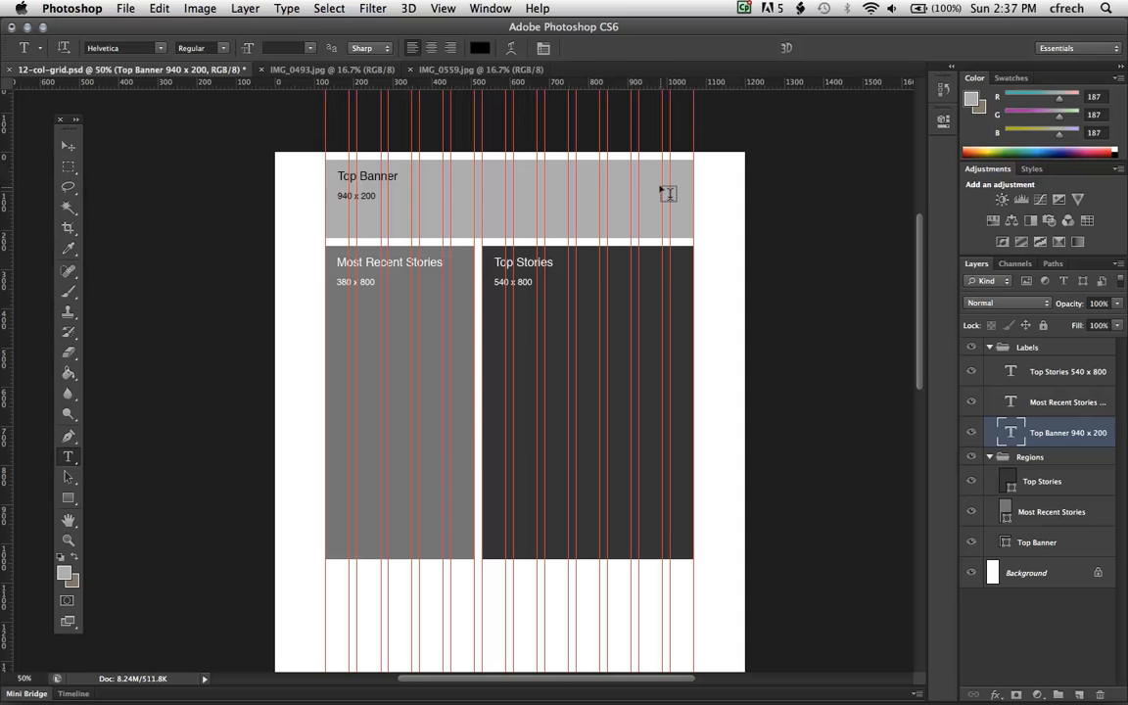
{"action": "key", "text": "v"}
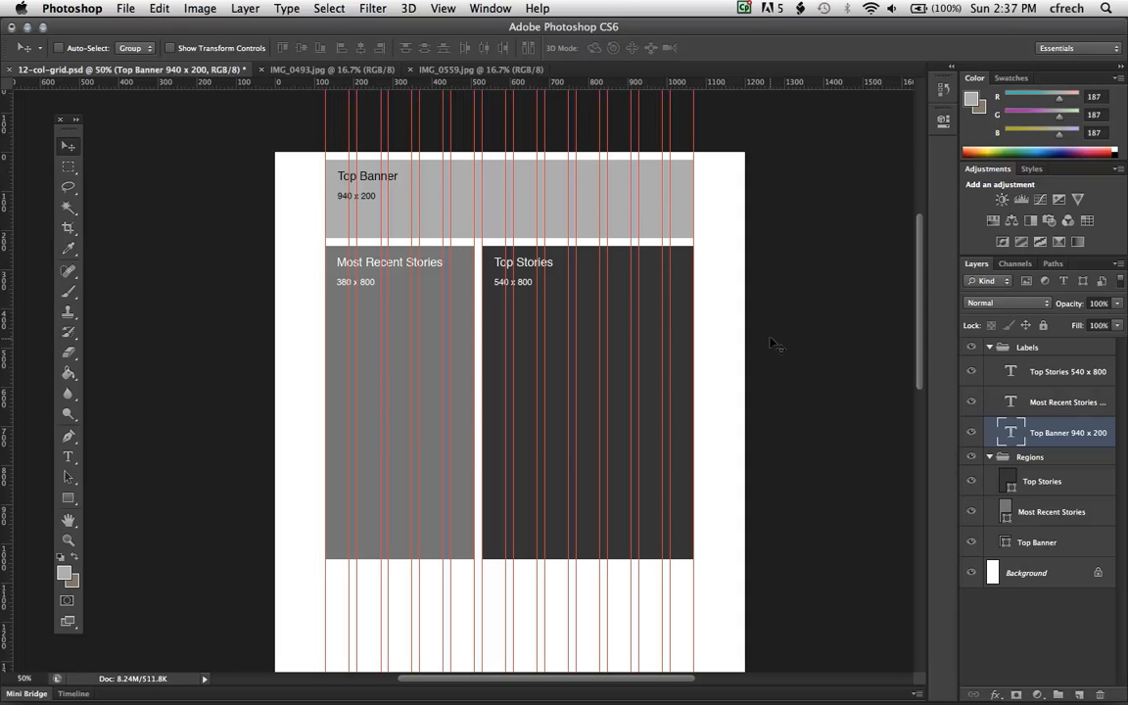
- Hide the guides and save the document with Maximize Compatibility enabled
{"action": "key", "text": "super+semicolon"}
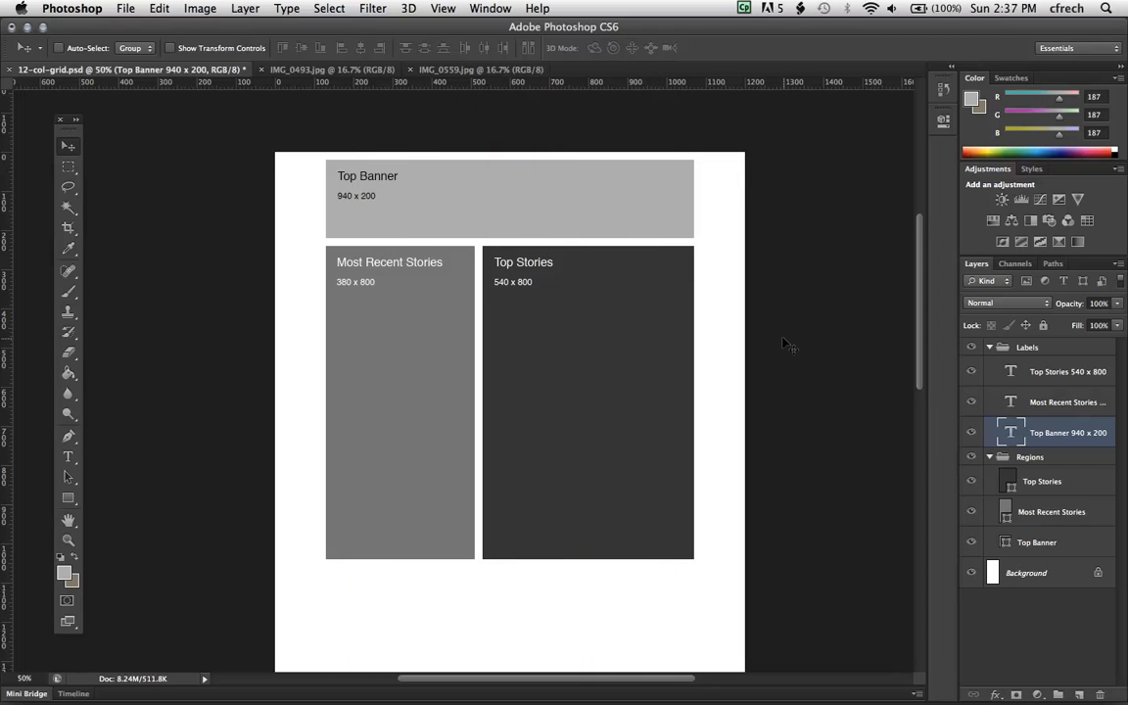
{"action": "scroll", "coordinate": [783, 345], "scroll_direction": "up", "scroll_amount": 1}
{"action": "scroll", "coordinate": [791, 348], "scroll_direction": "down", "scroll_amount": 1}
{"action": "key", "text": "super+s"}
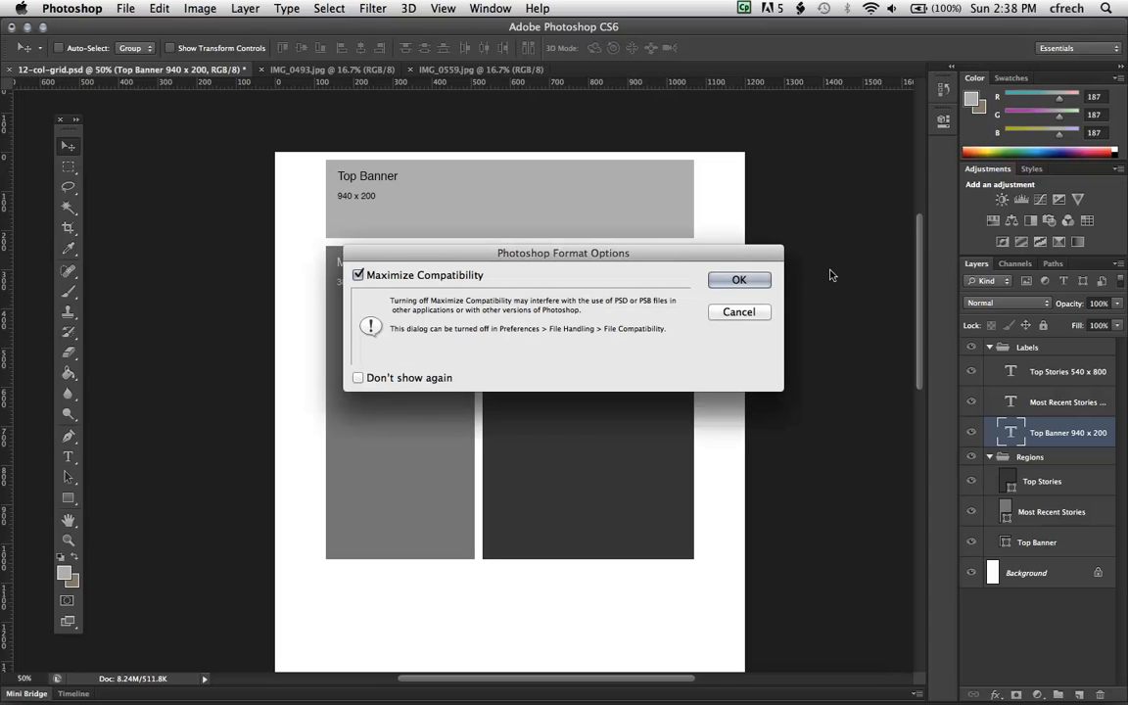
{"action": "left_click", "coordinate": [746, 285]}
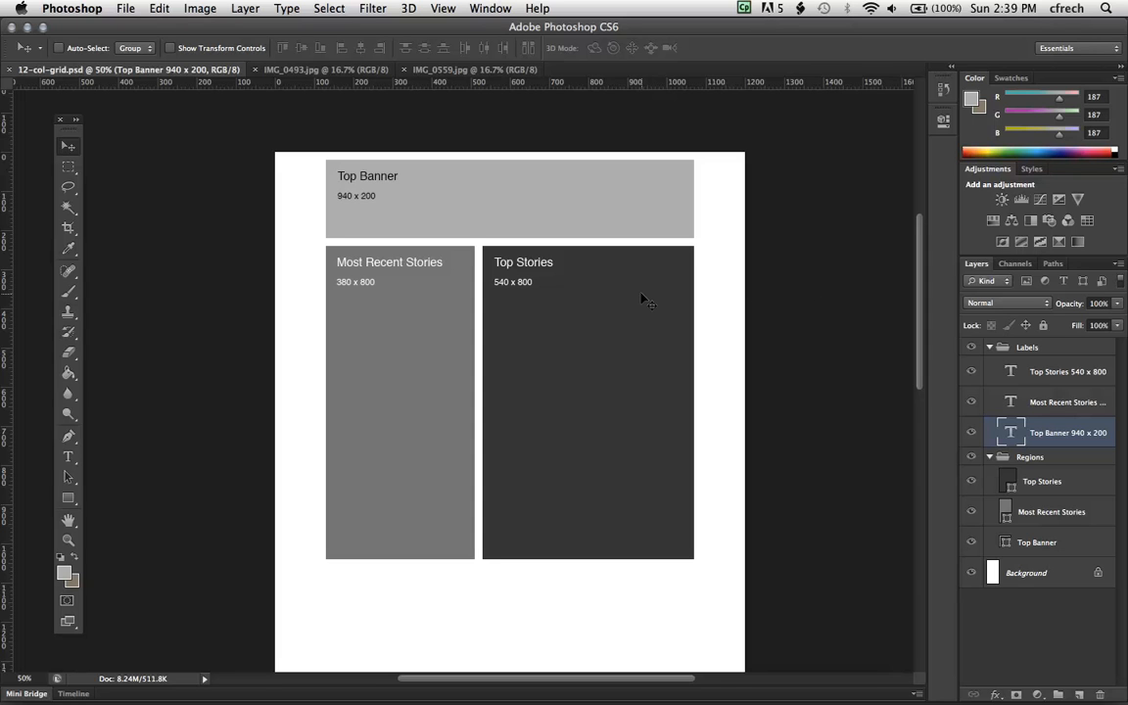
{"action": "scroll", "coordinate": [518, 314], "scroll_direction": "down", "scroll_amount": 1}
{"action": "scroll", "coordinate": [519, 314], "scroll_direction": "down", "scroll_amount": 5}
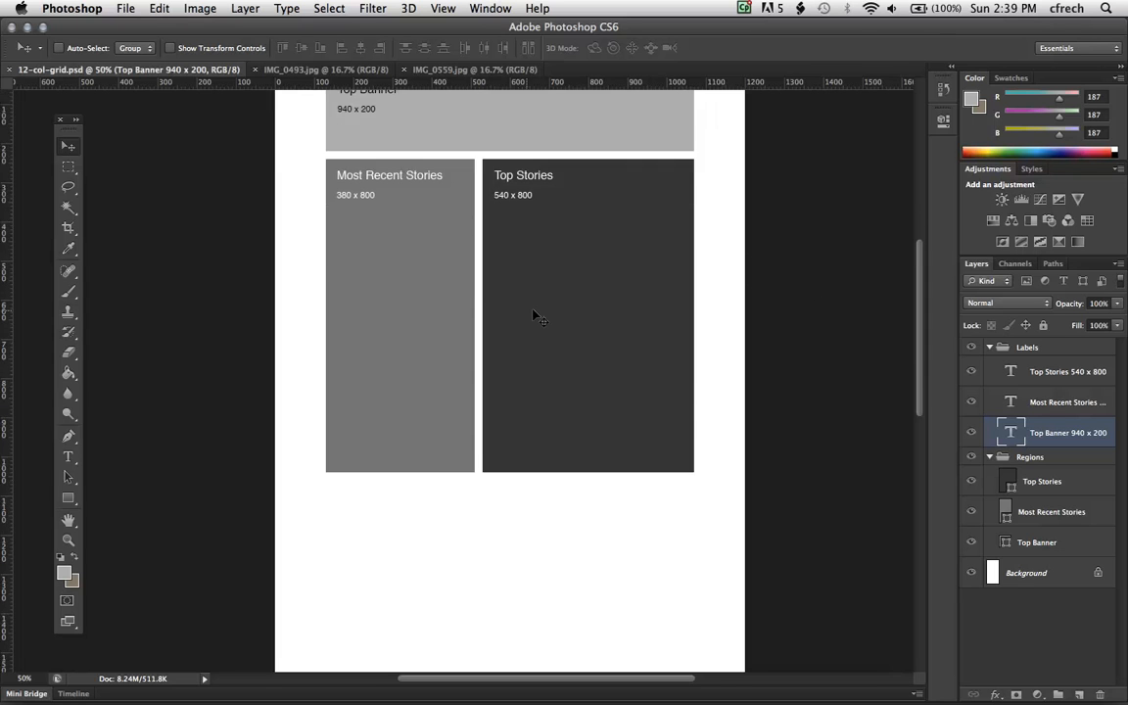
{"action": "scroll", "coordinate": [788, 330], "scroll_direction": "up", "scroll_amount": 1}
{"action": "scroll", "coordinate": [785, 330], "scroll_direction": "down", "scroll_amount": 7}
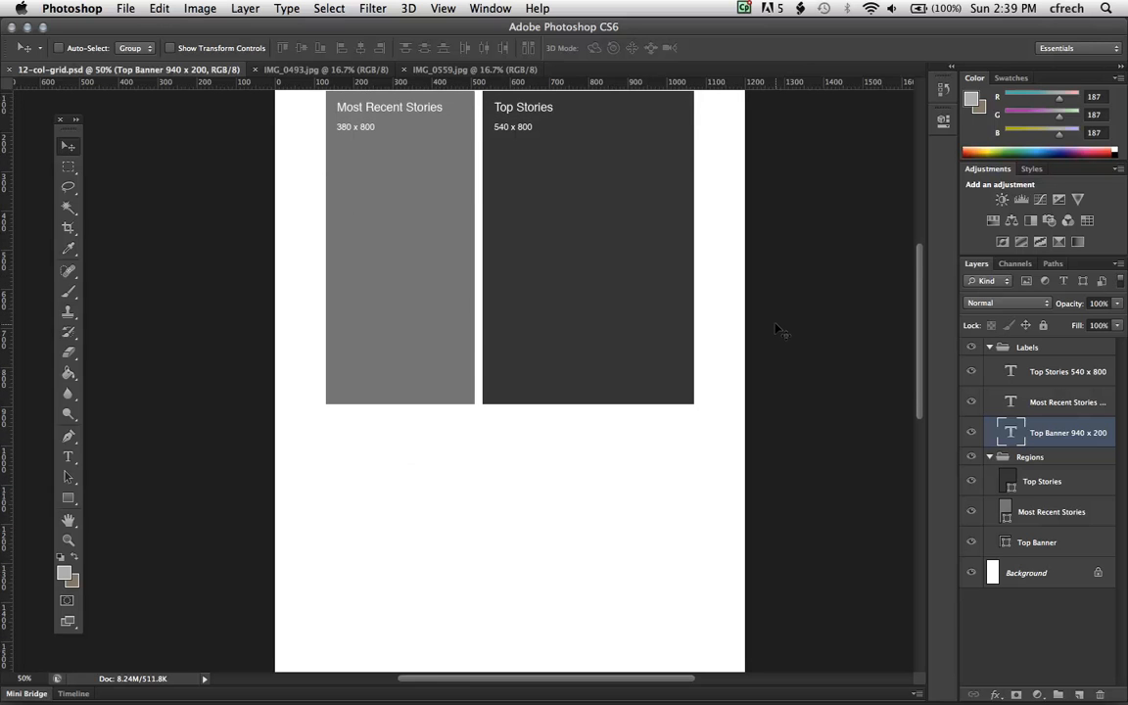
{"action": "scroll", "coordinate": [753, 370], "scroll_direction": "up", "scroll_amount": 8}
{"action": "scroll", "coordinate": [754, 370], "scroll_direction": "down", "scroll_amount": 4}
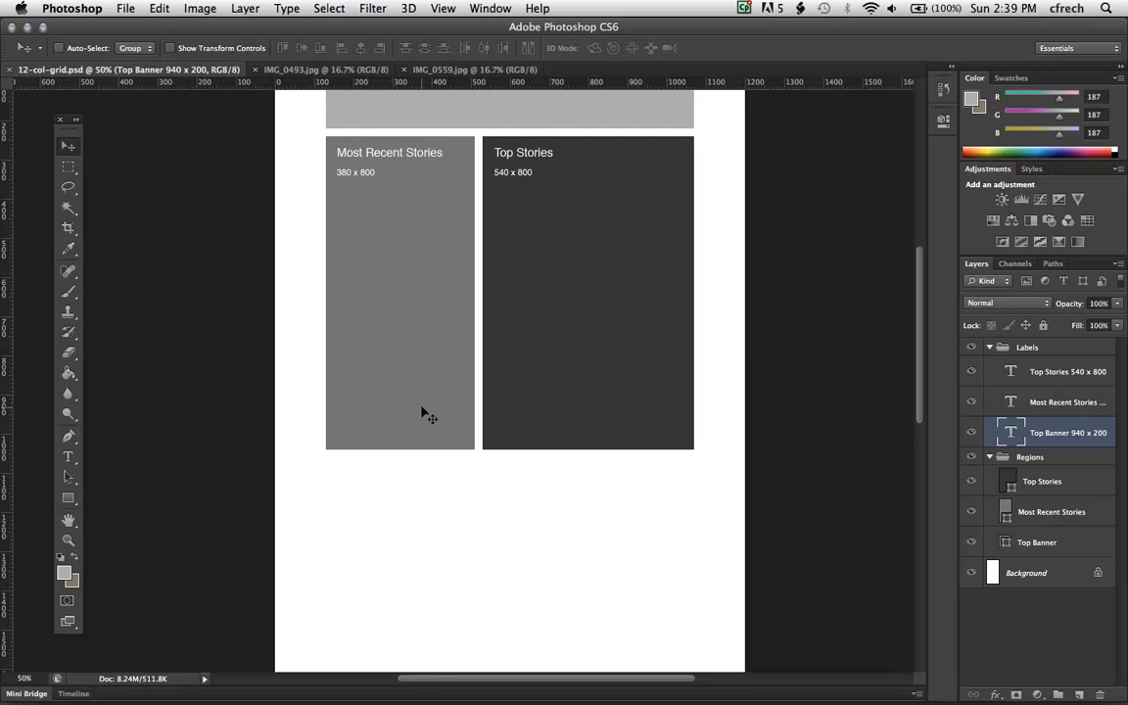
- Show the column guides over the wireframe
{"action": "scroll", "coordinate": [422, 412], "scroll_direction": "down", "scroll_amount": 1}
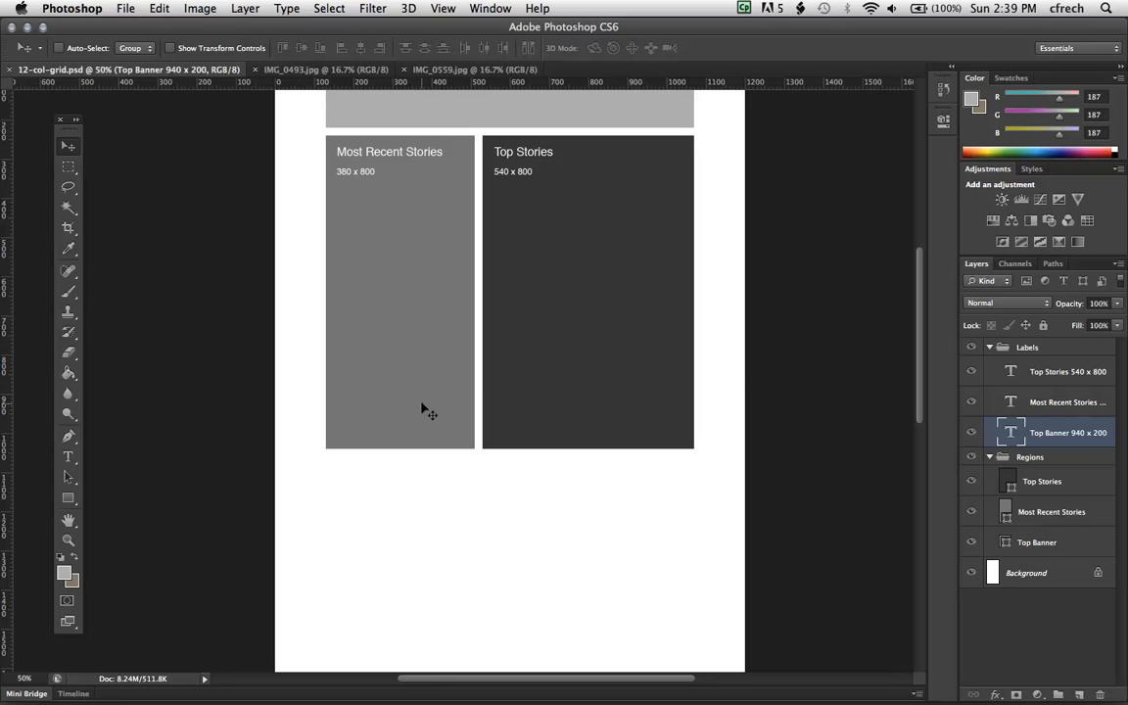
{"action": "key", "text": "super+semicolon"}
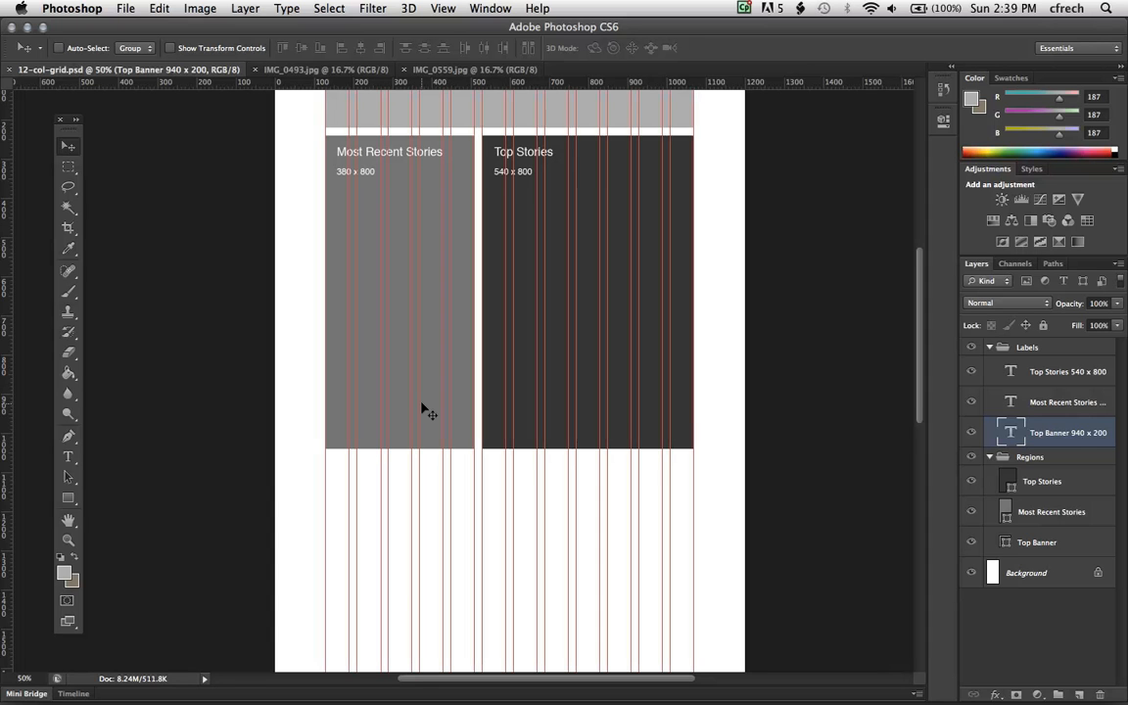
{"action": "scroll", "coordinate": [455, 431], "scroll_direction": "down", "scroll_amount": 5}
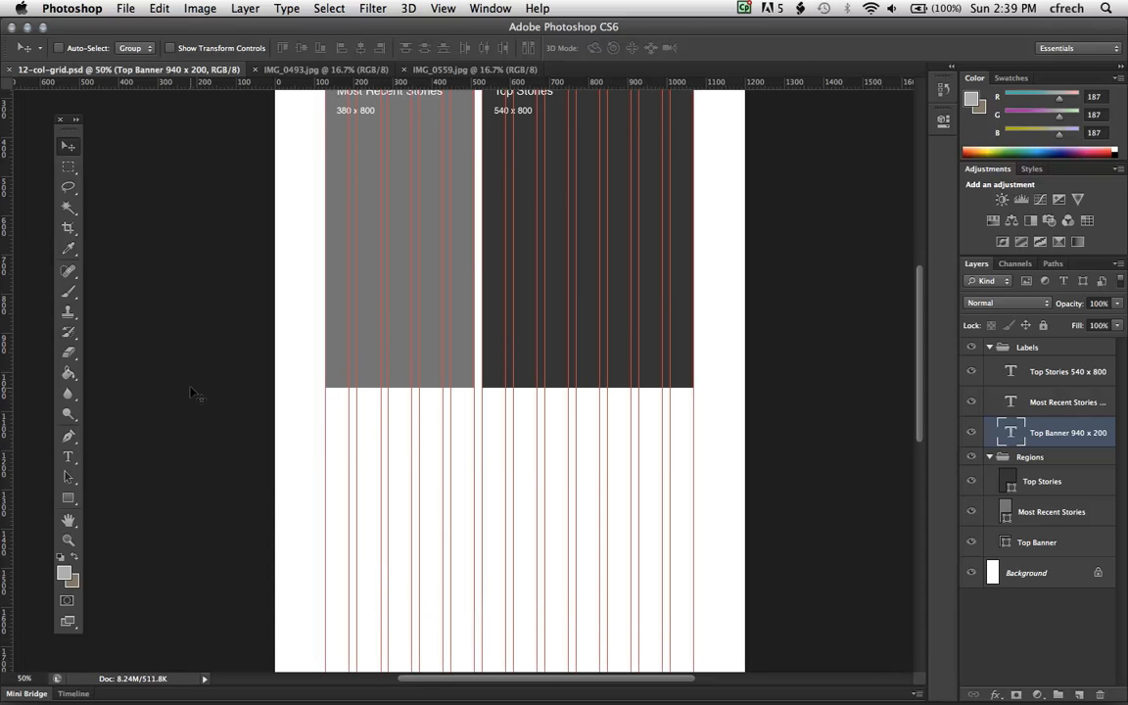
{"action": "key", "text": "u"}
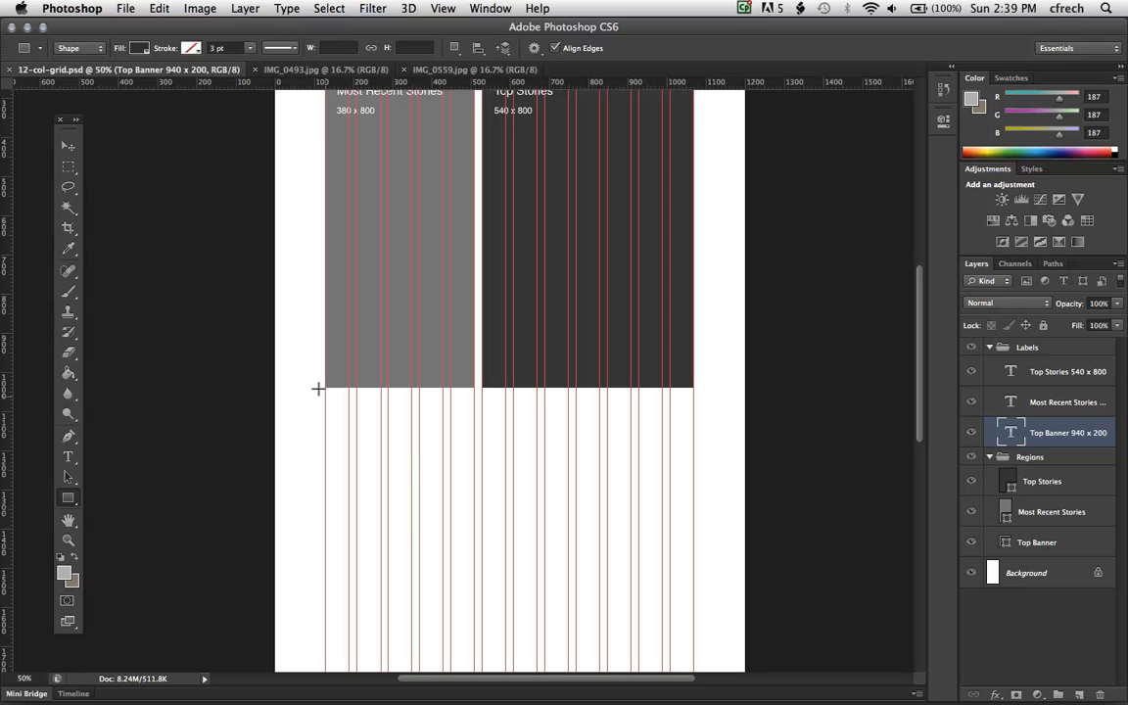
{"action": "left_click_drag", "start_coordinate": [326, 395], "coordinate": [491, 534]}
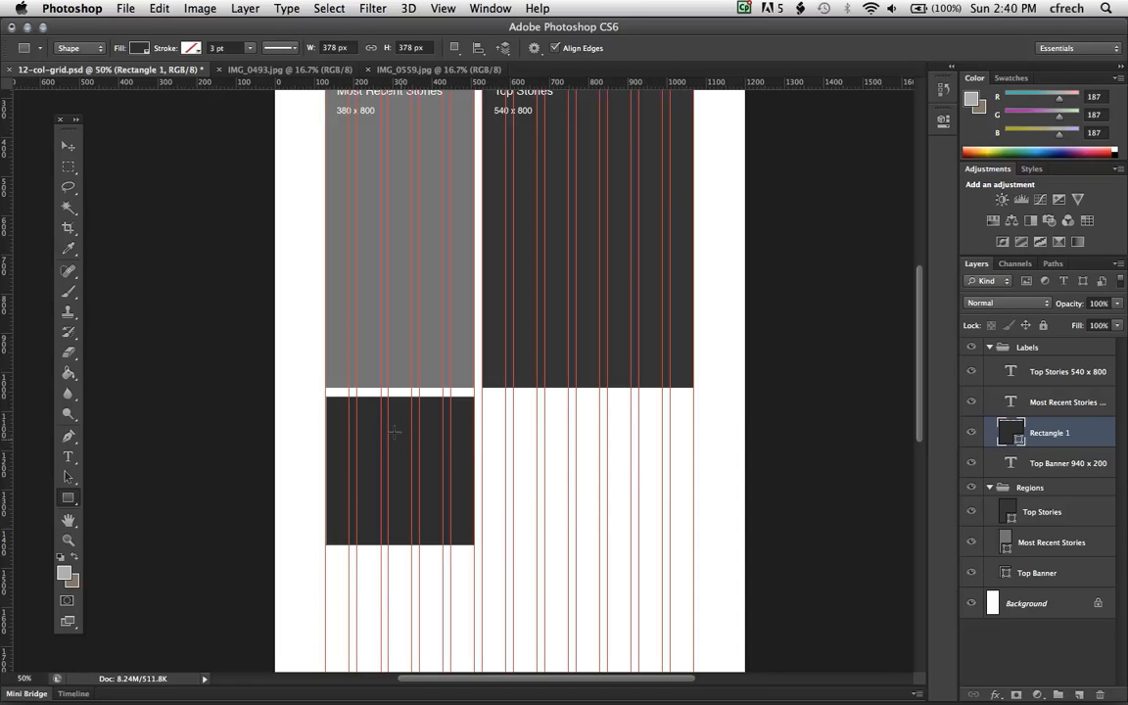
{"action": "scroll", "coordinate": [391, 440], "scroll_direction": "up", "scroll_amount": 2}
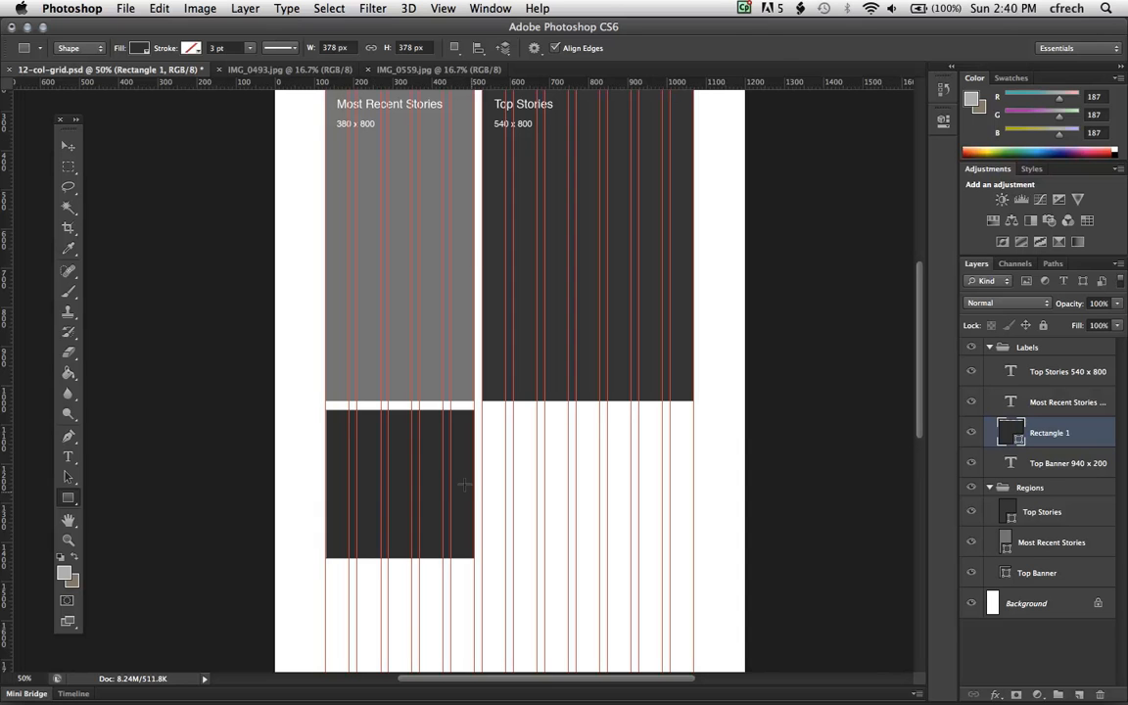
{"action": "key", "text": "super+t"}
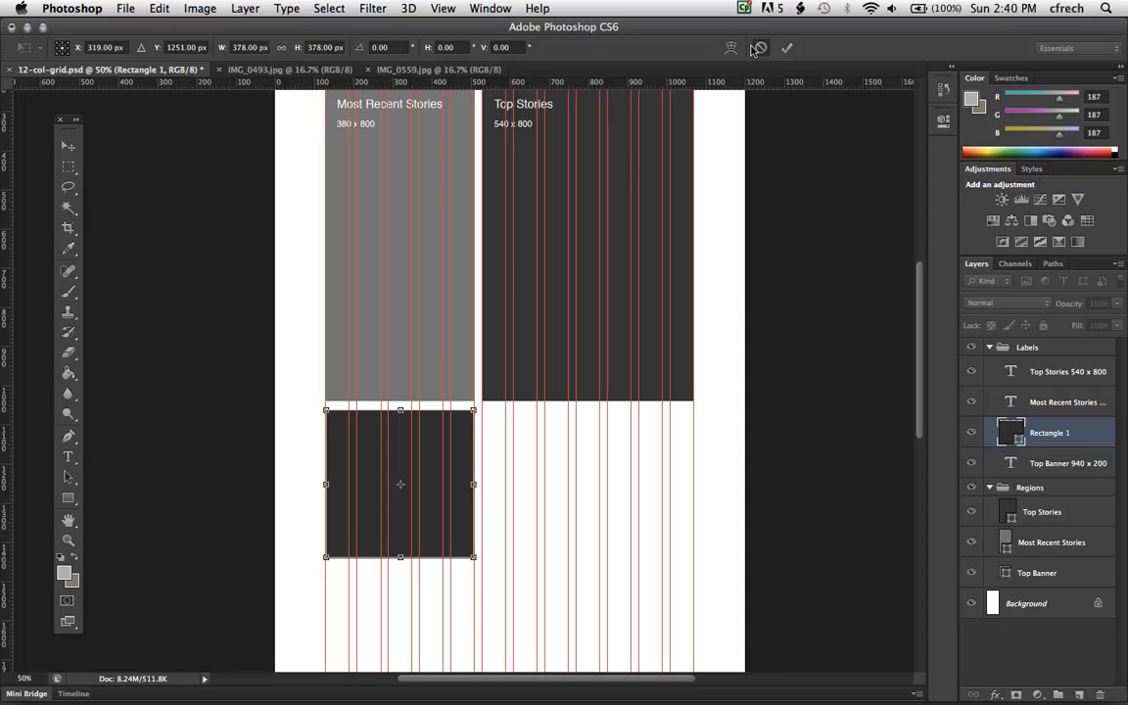
{"action": "key", "text": "Return"}
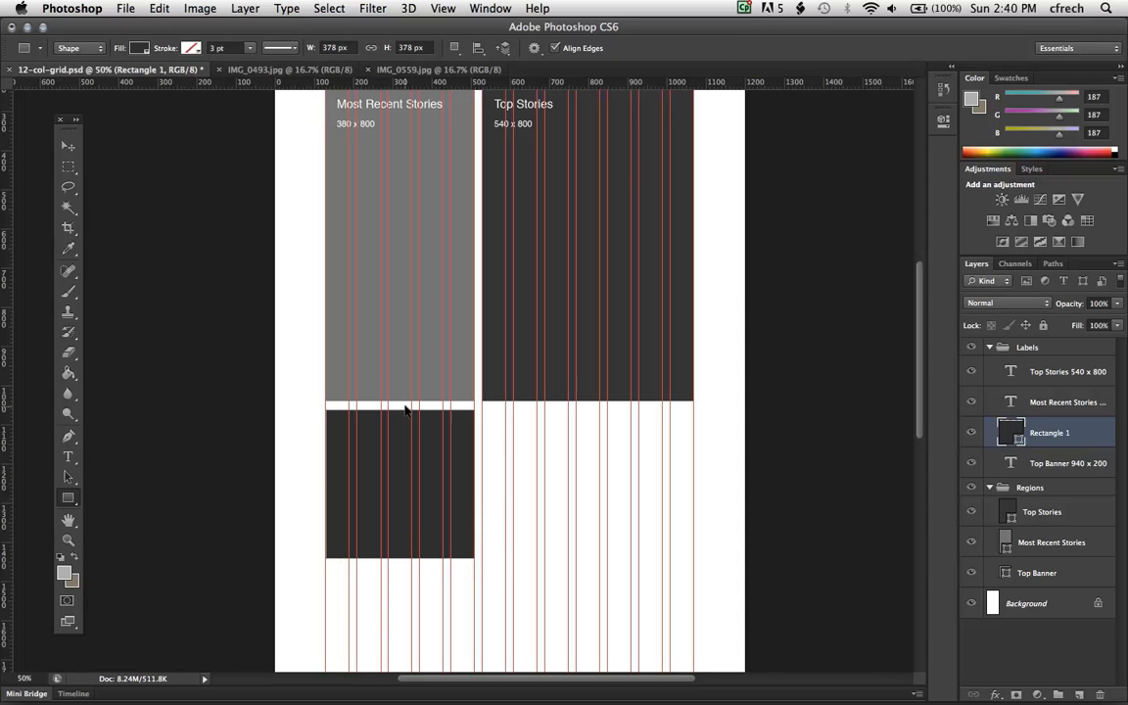
{"action": "key", "text": "Delete"}
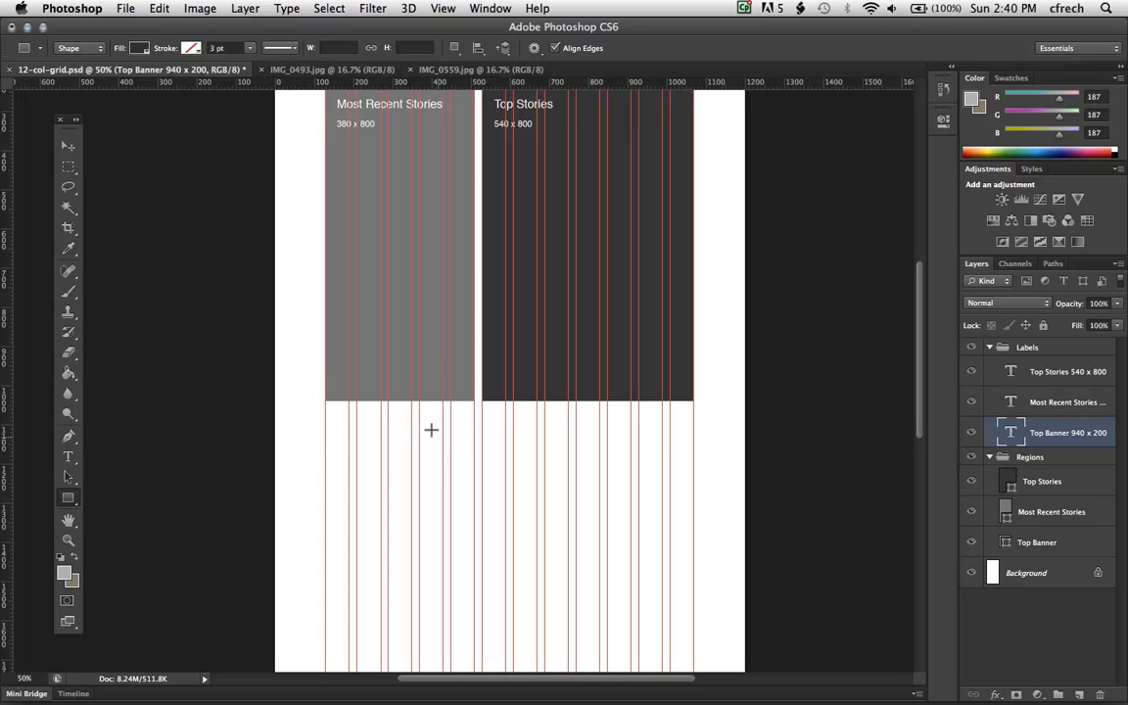
- Draw a 380 px wide rectangle inside the Top Stories region below its label and set its height to 100 px
{"action": "scroll", "coordinate": [484, 523], "scroll_direction": "up", "scroll_amount": 5}
{"action": "scroll", "coordinate": [482, 522], "scroll_direction": "down", "scroll_amount": 2}
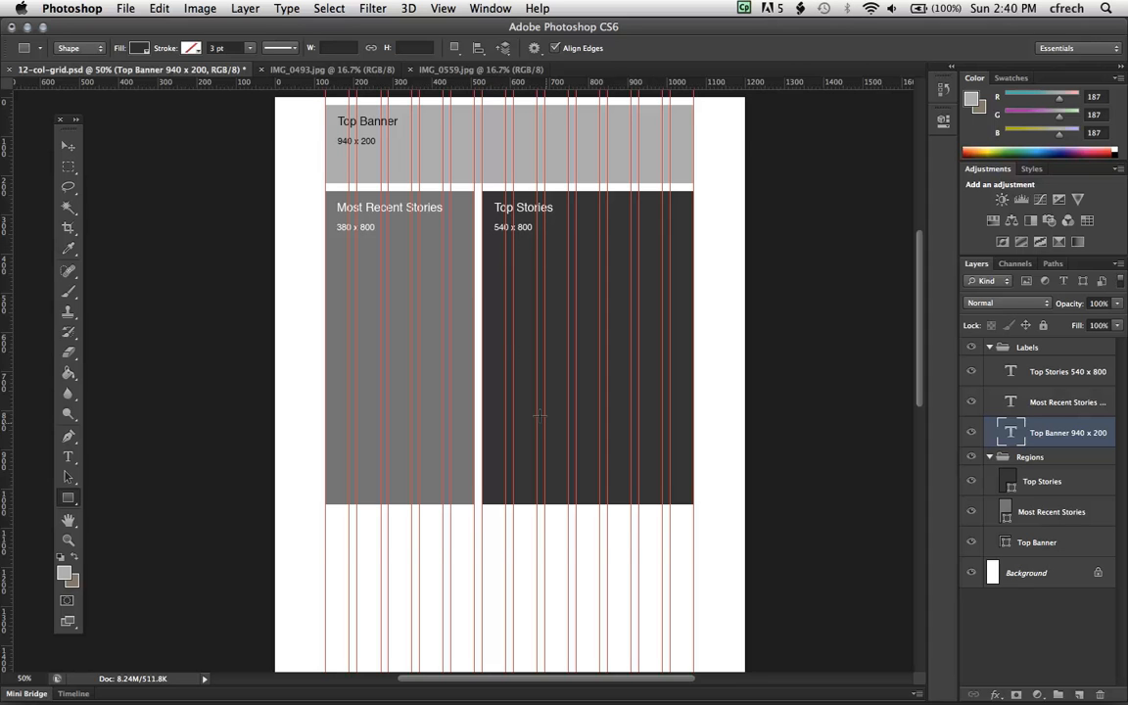
{"action": "scroll", "coordinate": [540, 416], "scroll_direction": "up", "scroll_amount": 3}
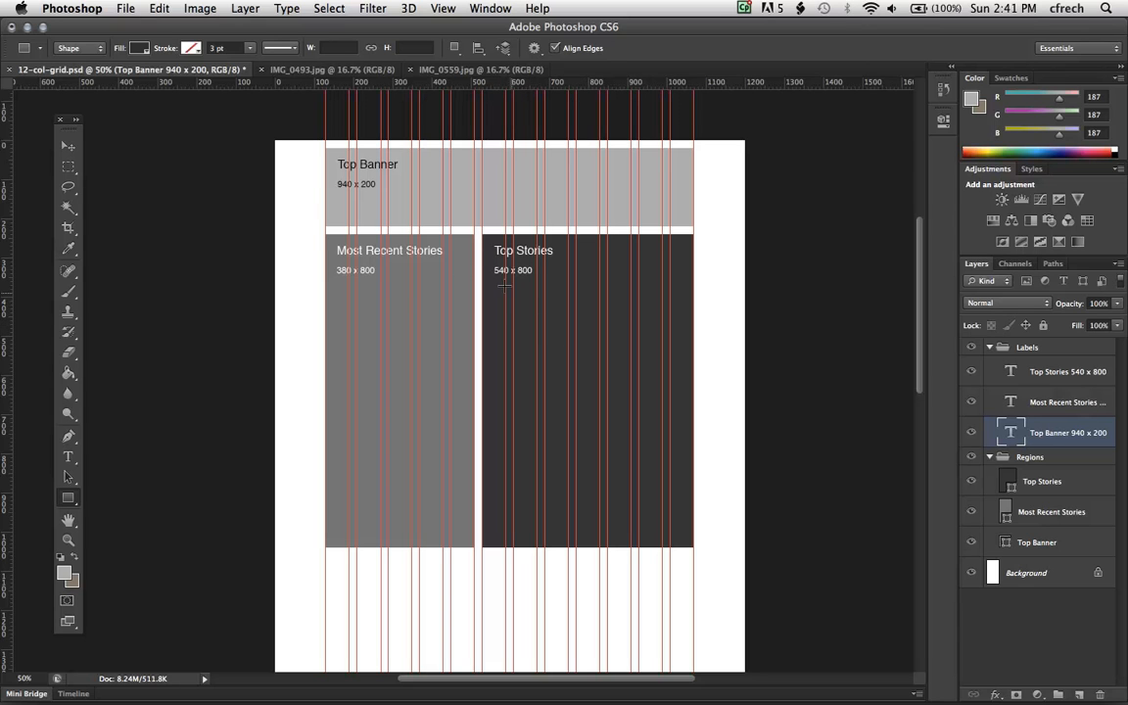
{"action": "left_click_drag", "start_coordinate": [514, 293], "coordinate": [654, 331]}
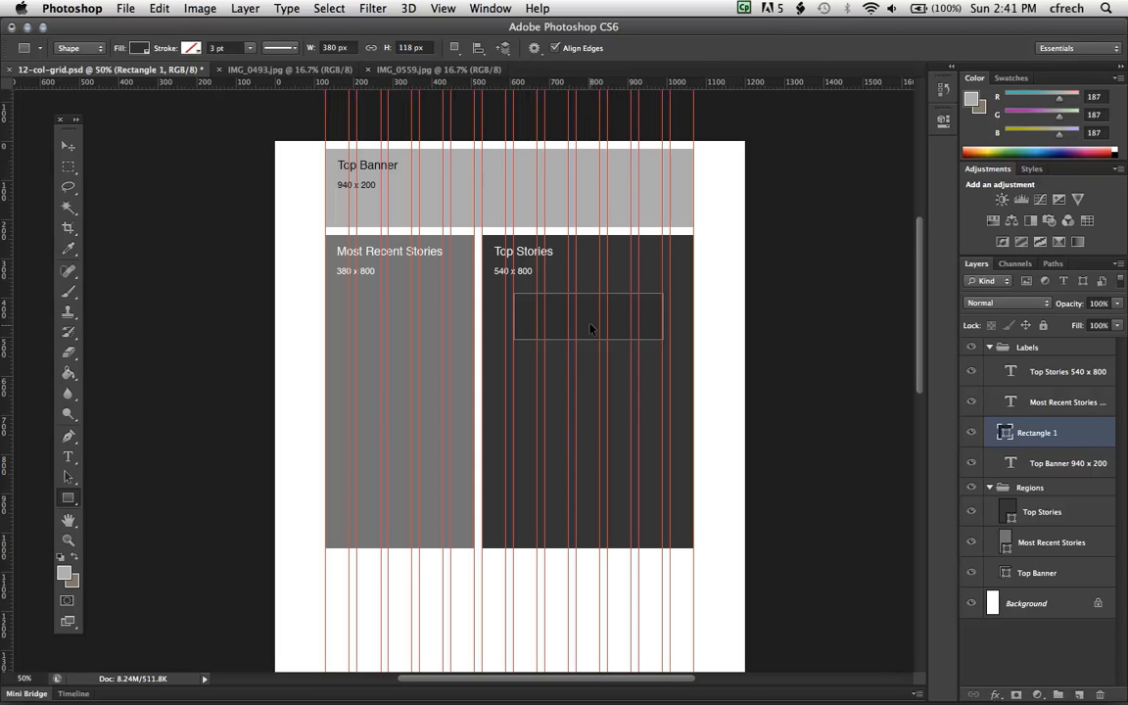
{"action": "key", "text": "super+t"}
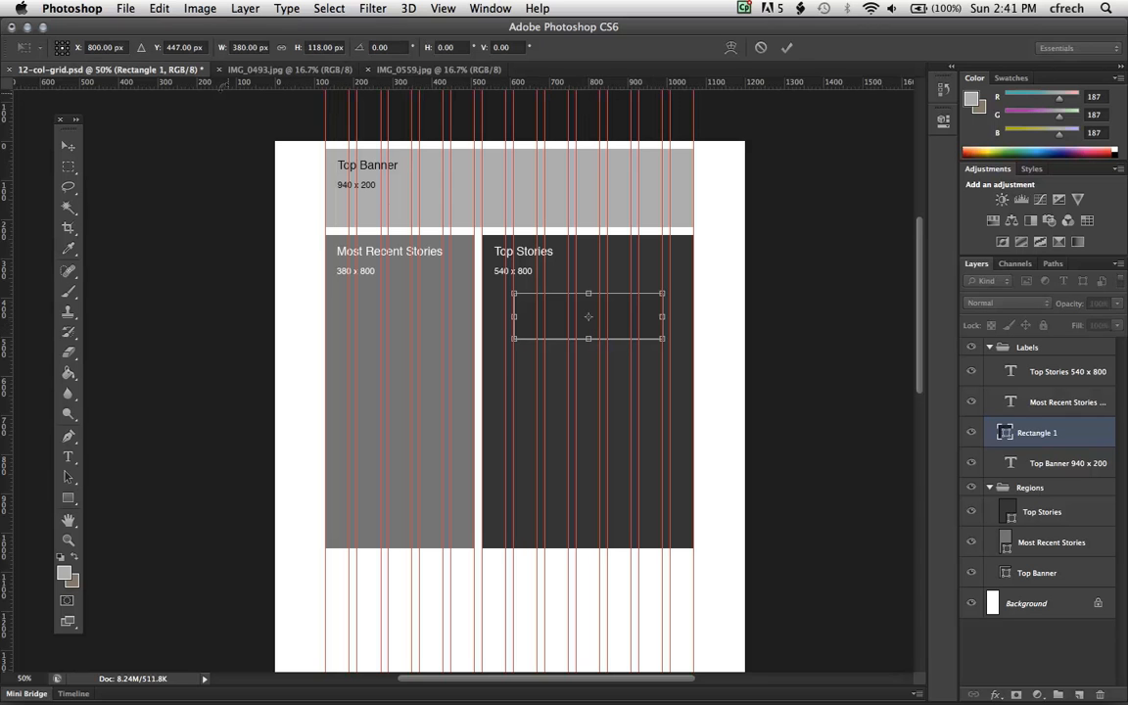
{"action": "left_click", "coordinate": [314, 49]}
{"action": "double_click", "coordinate": [313, 52]}
{"action": "type", "text": "100"}
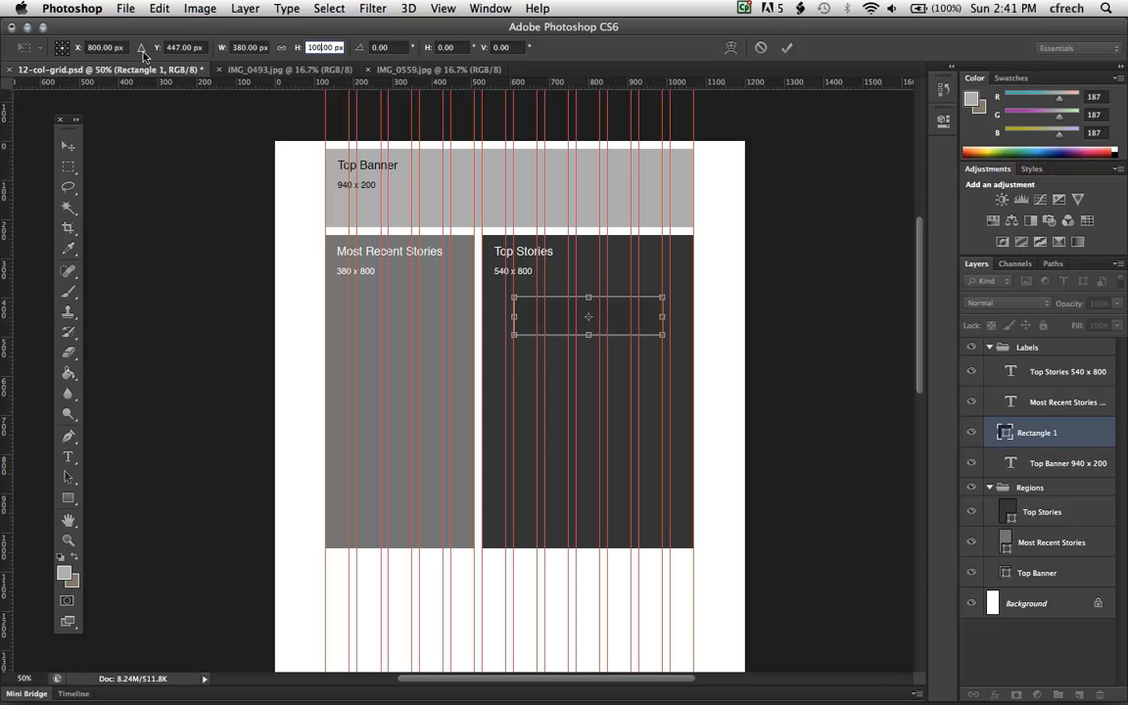
- Set the rectangle's reference point to its top-left corner and its Y position to 380 px
{"action": "left_click", "coordinate": [56, 42]}
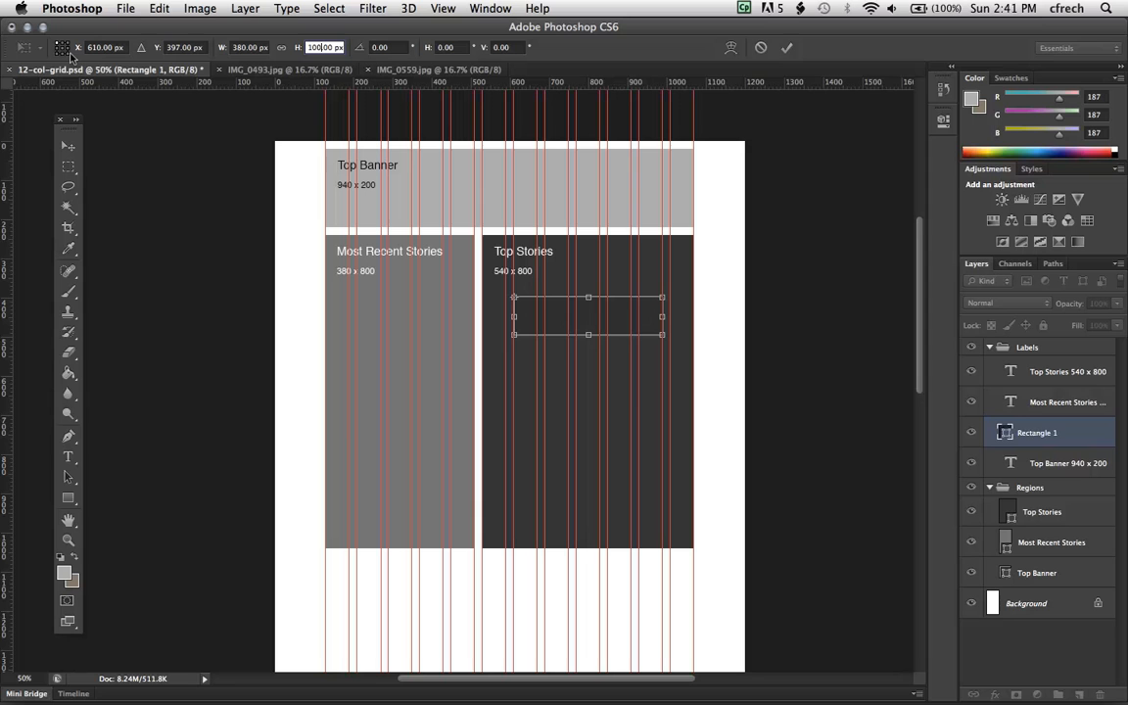
{"action": "left_click", "coordinate": [174, 47]}
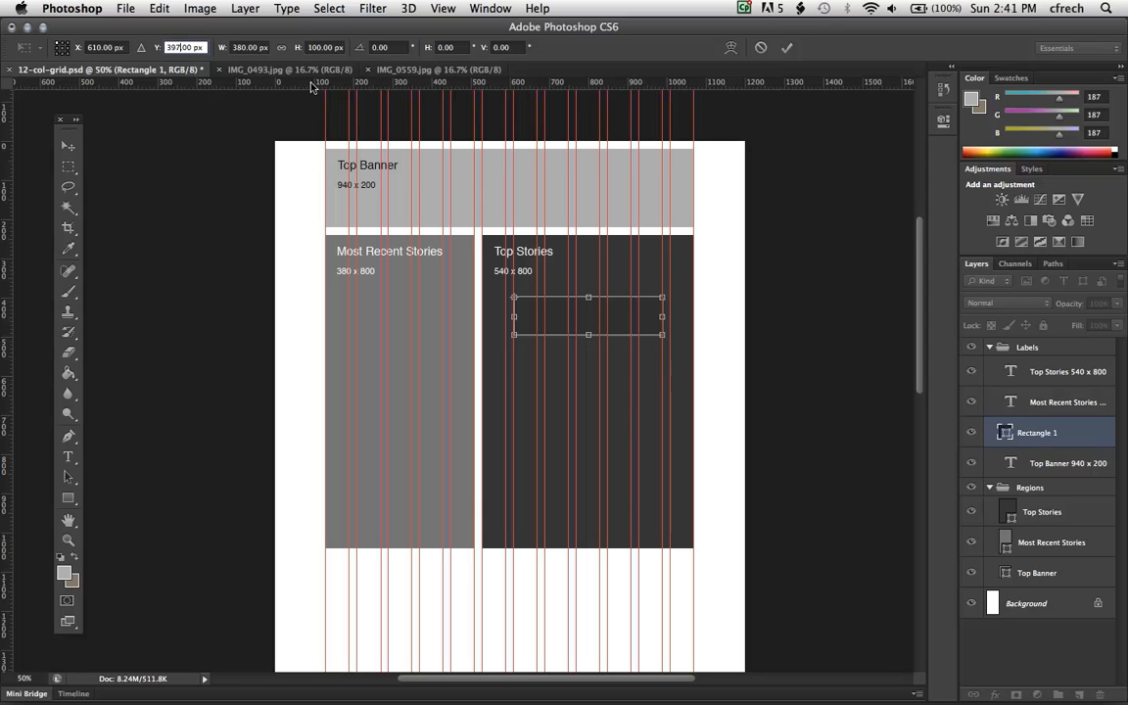
{"action": "type", "text": "35"}
{"action": "type", "text": "0"}
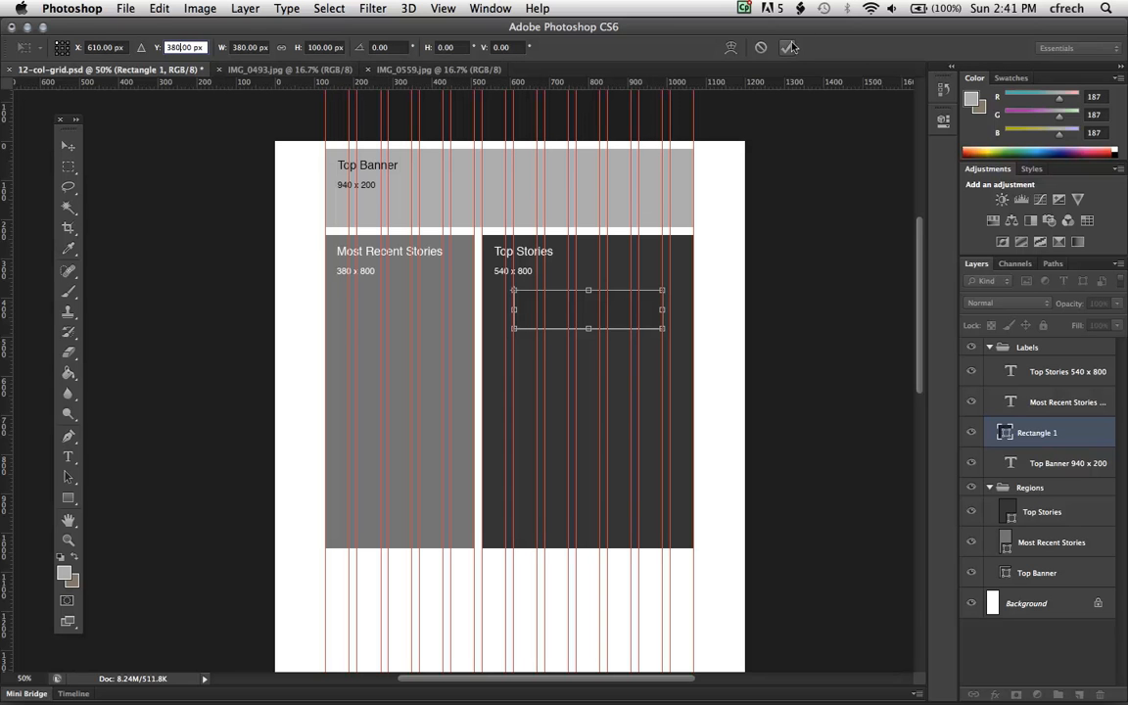
{"action": "key", "text": "Return"}
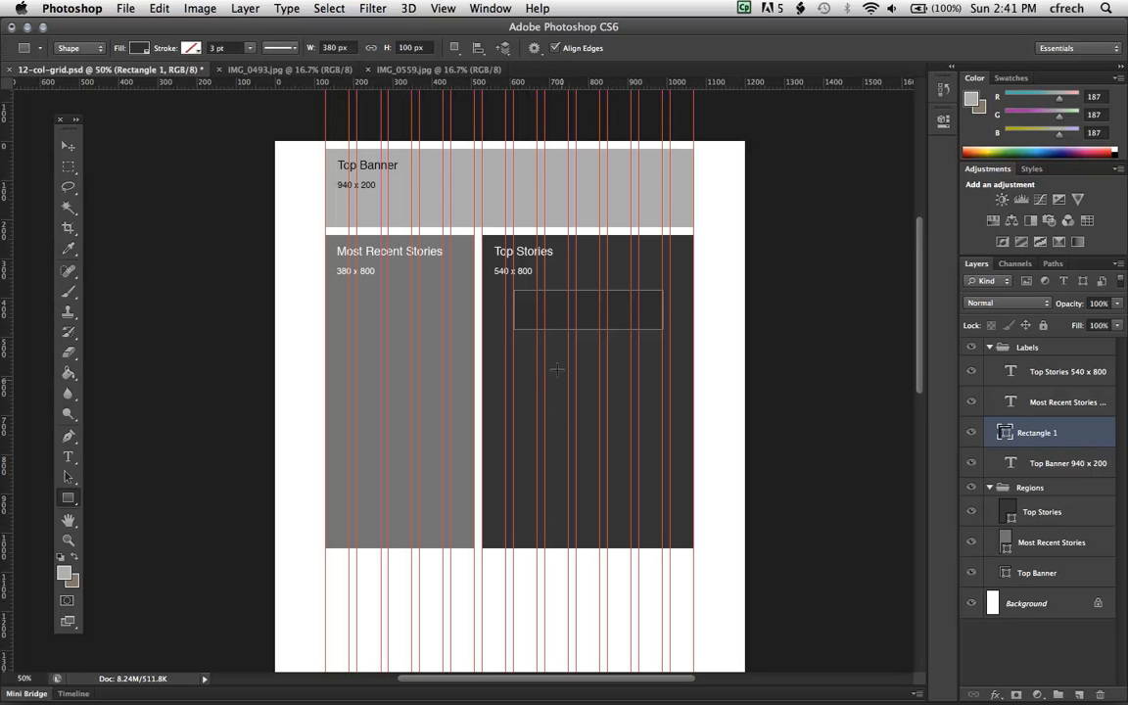
- Rename the new rectangle's layer as Specific Top Story
{"action": "double_click", "coordinate": [1040, 433]}
{"action": "type", "text": "Specific Top Story"}
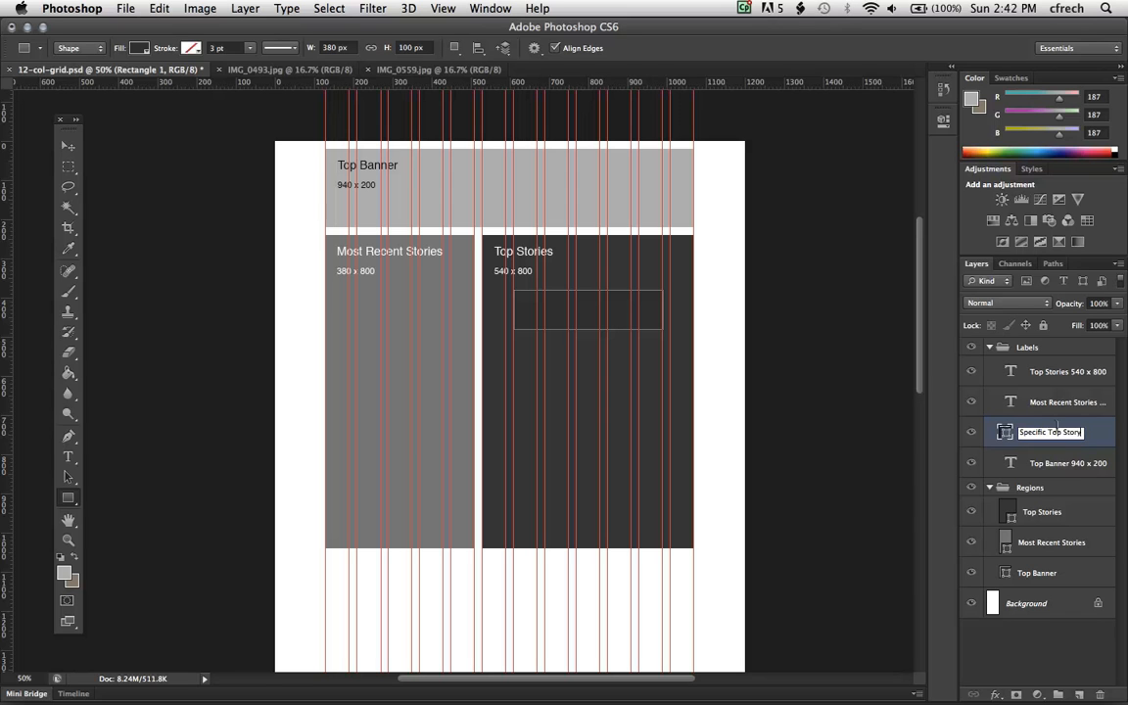
{"action": "key", "text": "Return"}
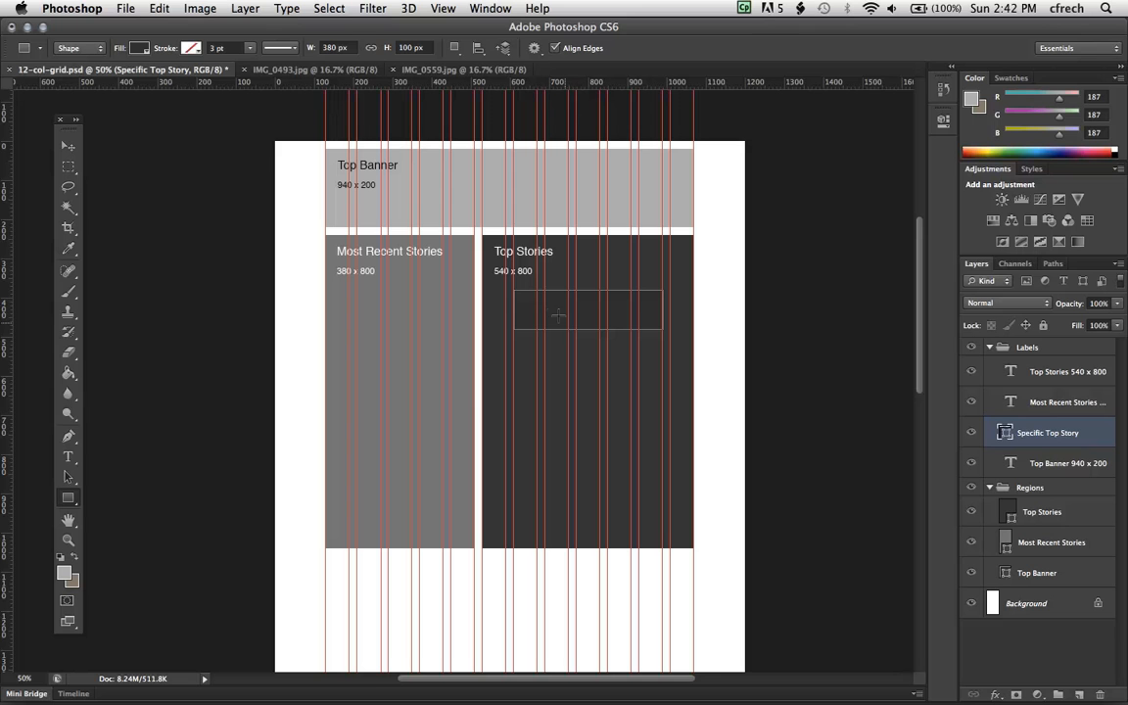
- Duplicate the Specific Top Story layer within the same document, naming the copy Specific Top Story #2
{"action": "right_click", "coordinate": [1036, 430]}
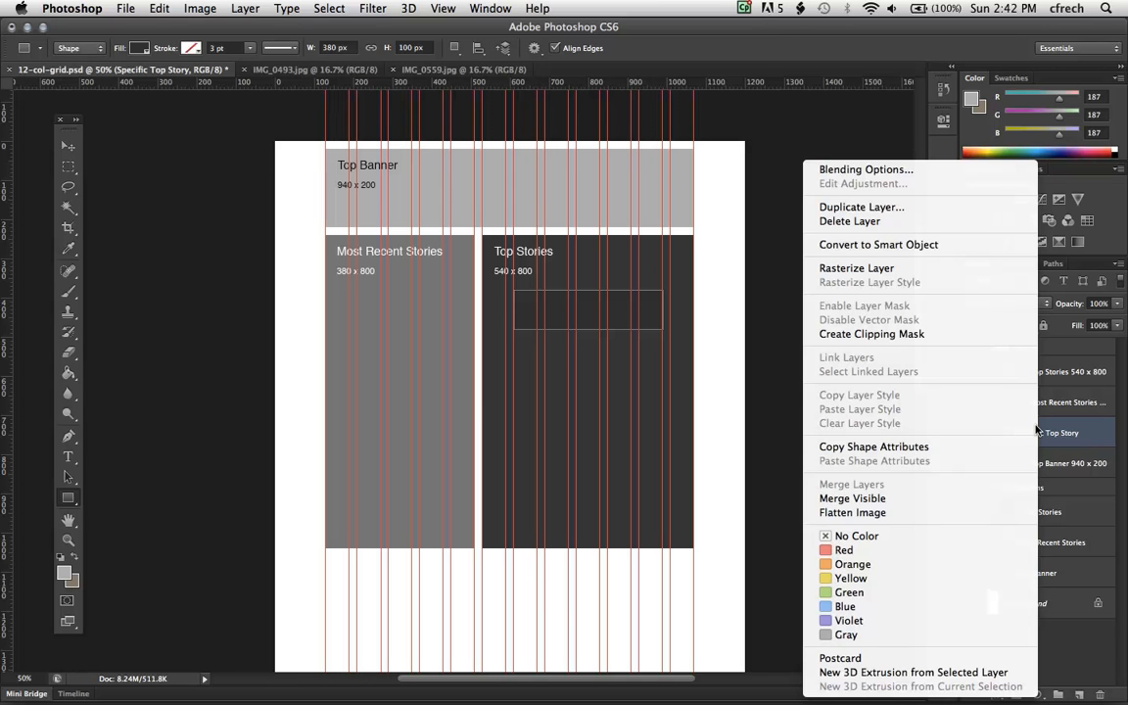
{"action": "left_click", "coordinate": [862, 207]}
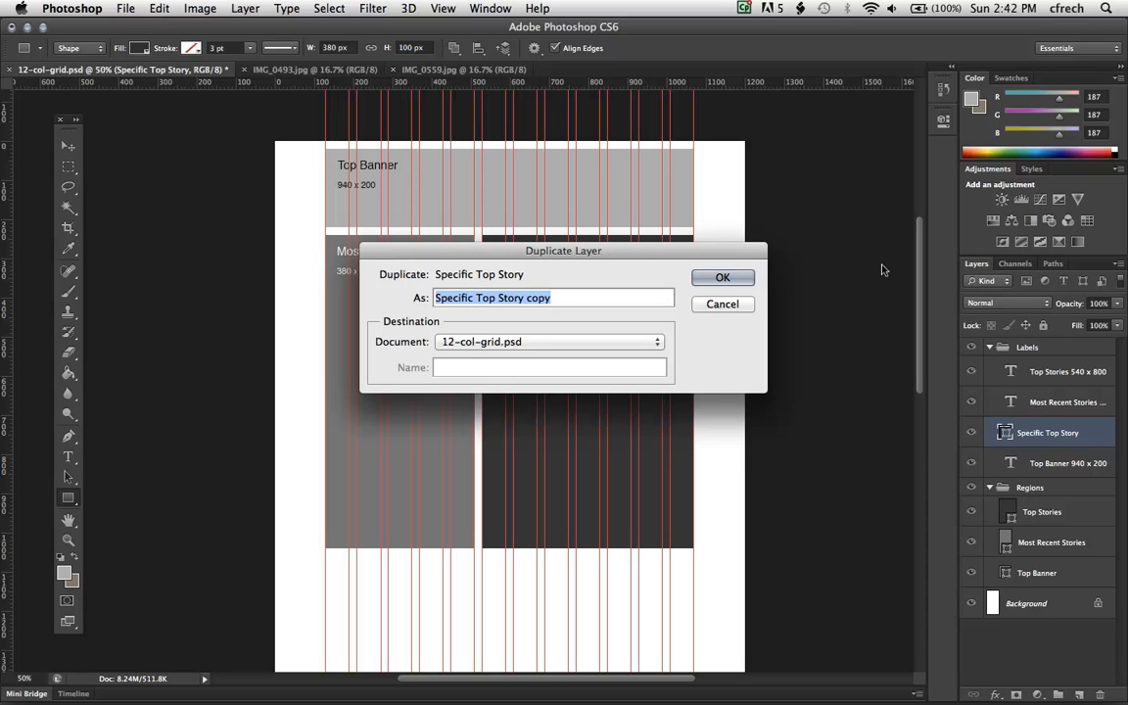
{"action": "type", "text": "Specifici"}
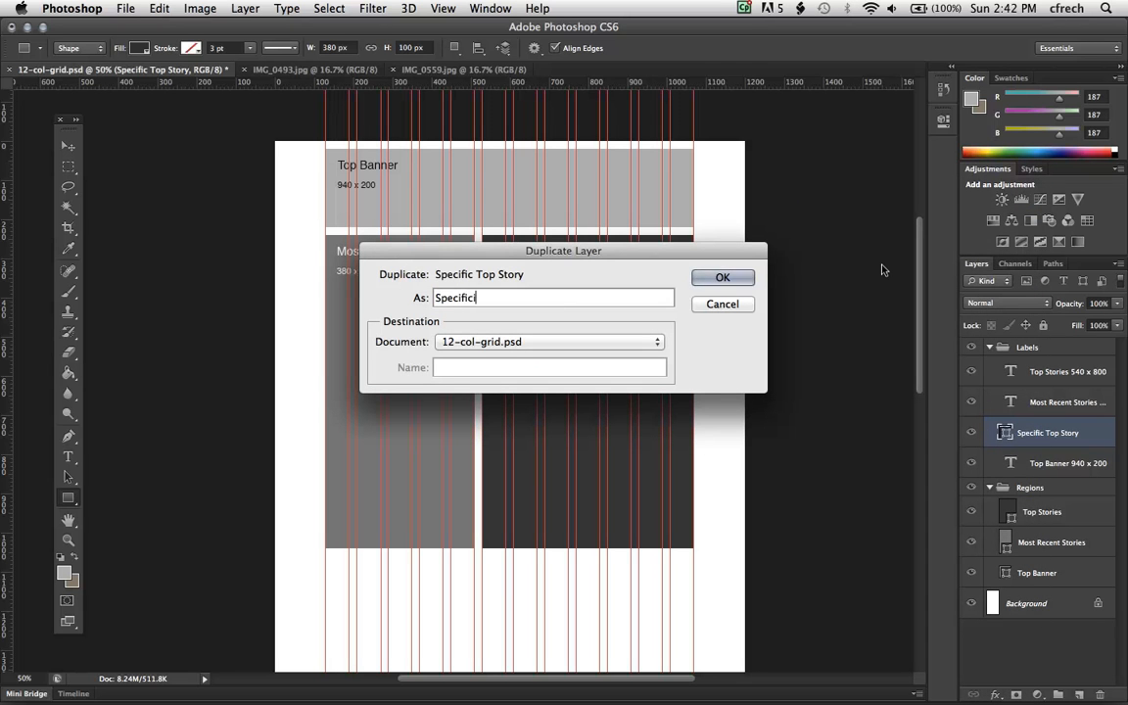
{"action": "key", "text": "BackSpace"}
{"action": "key", "text": "BackSpace"}
{"action": "type", "text": "Sto"}
{"action": "key", "text": "BackSpace"}
{"action": "key", "text": "BackSpace"}
{"action": "key", "text": "BackSpace"}
{"action": "key", "text": "BackSpace"}
{"action": "type", "text": "Top Story #2"}
{"action": "key", "text": "Return"}
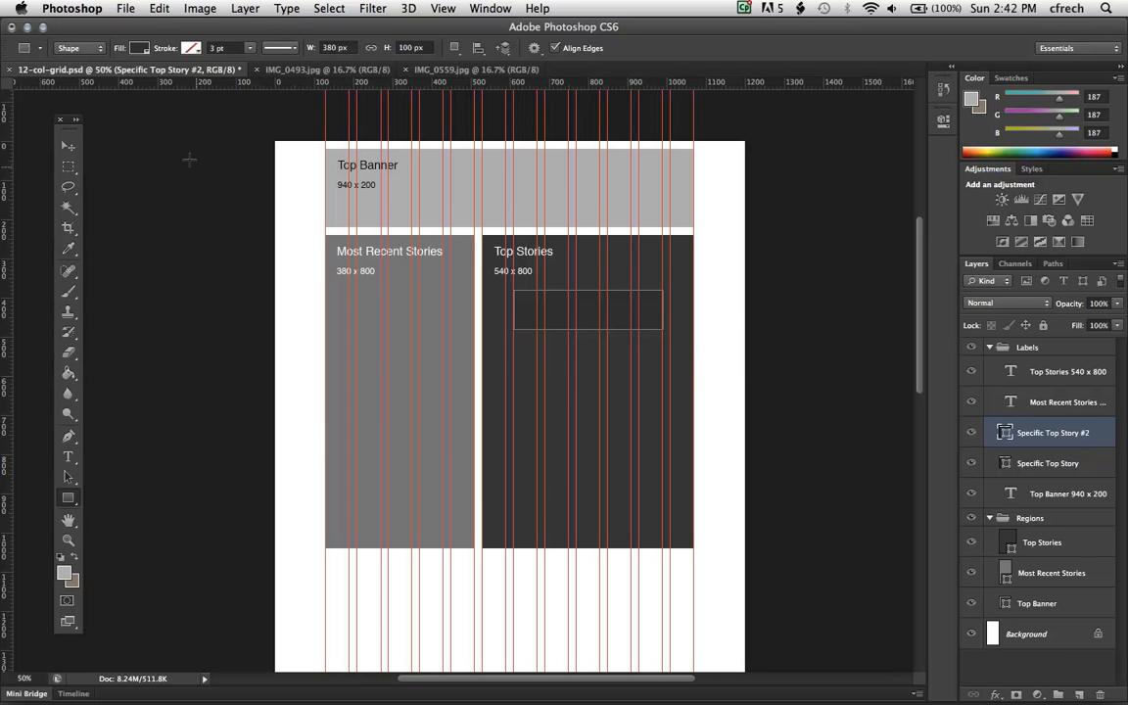
- Move the Specific Top Story #2 rectangle straight down to sit just below the original with a small gap, and deselect its layer
{"action": "key", "text": "v"}
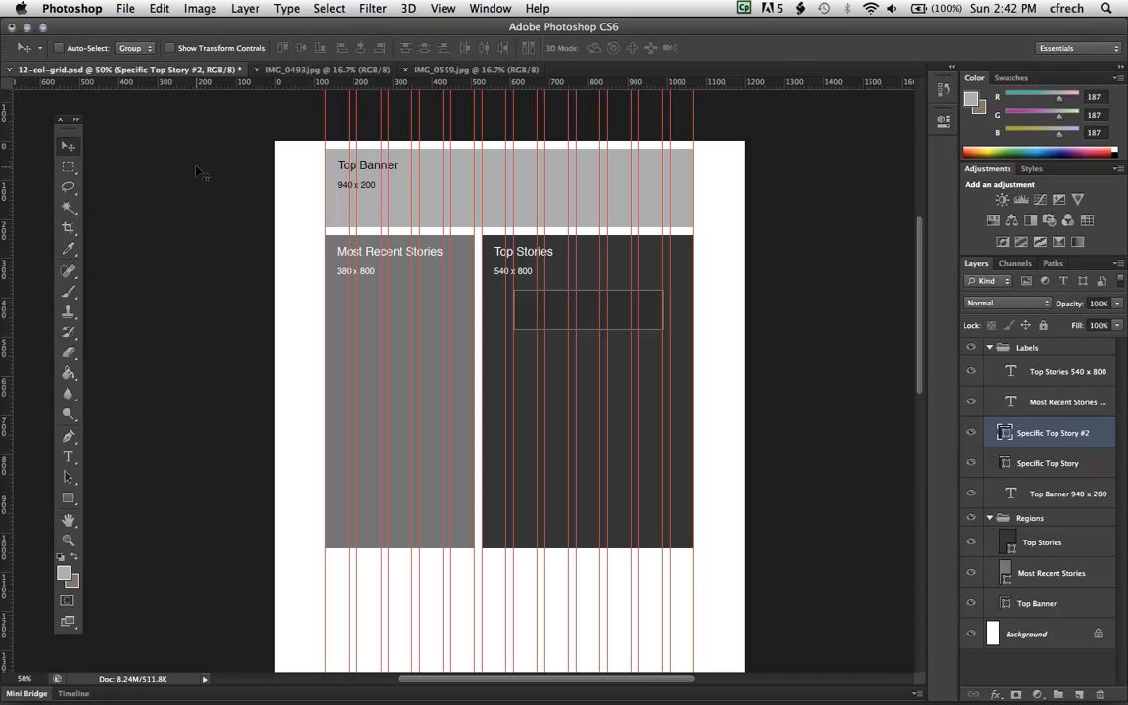
{"action": "key", "text": "Down"}
{"action": "key", "text": "Down"}
{"action": "key", "text": "Down"}
{"action": "key", "text": "Down"}
{"action": "key", "text": "Down"}
{"action": "key", "text": "Down"}
{"action": "key", "text": "Down"}
{"action": "key", "text": "Down"}
{"action": "key", "text": "Down"}
{"action": "key", "text": "Down"}
{"action": "key", "text": "Down"}
{"action": "key", "text": "Down"}
{"action": "key", "text": "Down"}
{"action": "key", "text": "Down"}
{"action": "key", "text": "Down"}
{"action": "key", "text": "Down"}
{"action": "key", "text": "Down"}
{"action": "key", "text": "Down"}
{"action": "key", "text": "Down"}
{"action": "key", "text": "Down"}
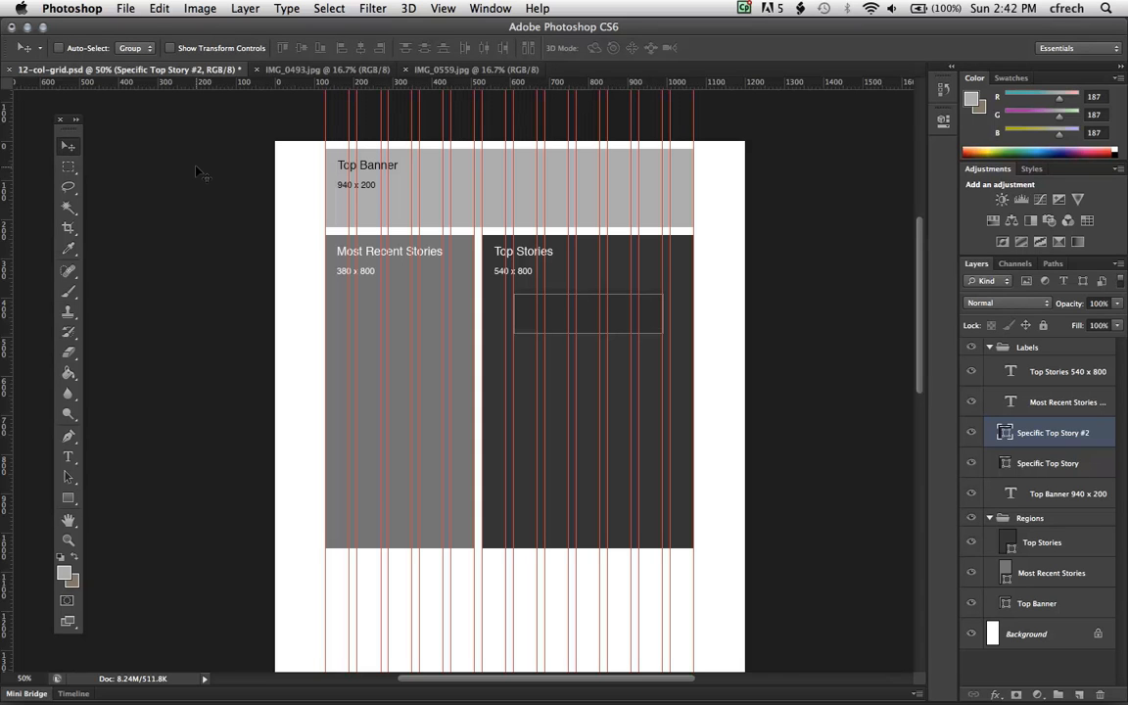
{"action": "key", "text": "Down"}
{"action": "key", "text": "Down"}
{"action": "key", "text": "Down"}
{"action": "key", "text": "Down"}
{"action": "key", "text": "Down"}
{"action": "key", "text": "Down"}
{"action": "key", "text": "Down"}
{"action": "key", "text": "Down"}
{"action": "key", "text": "Down"}
{"action": "key", "text": "Down"}
{"action": "key", "text": "Down"}
{"action": "key", "text": "Down"}
{"action": "key", "text": "Down"}
{"action": "key", "text": "Down"}
{"action": "key", "text": "Down"}
{"action": "key", "text": "Down"}
{"action": "key", "text": "Down"}
{"action": "key", "text": "Down"}
{"action": "key", "text": "Down"}
{"action": "key", "text": "Down"}
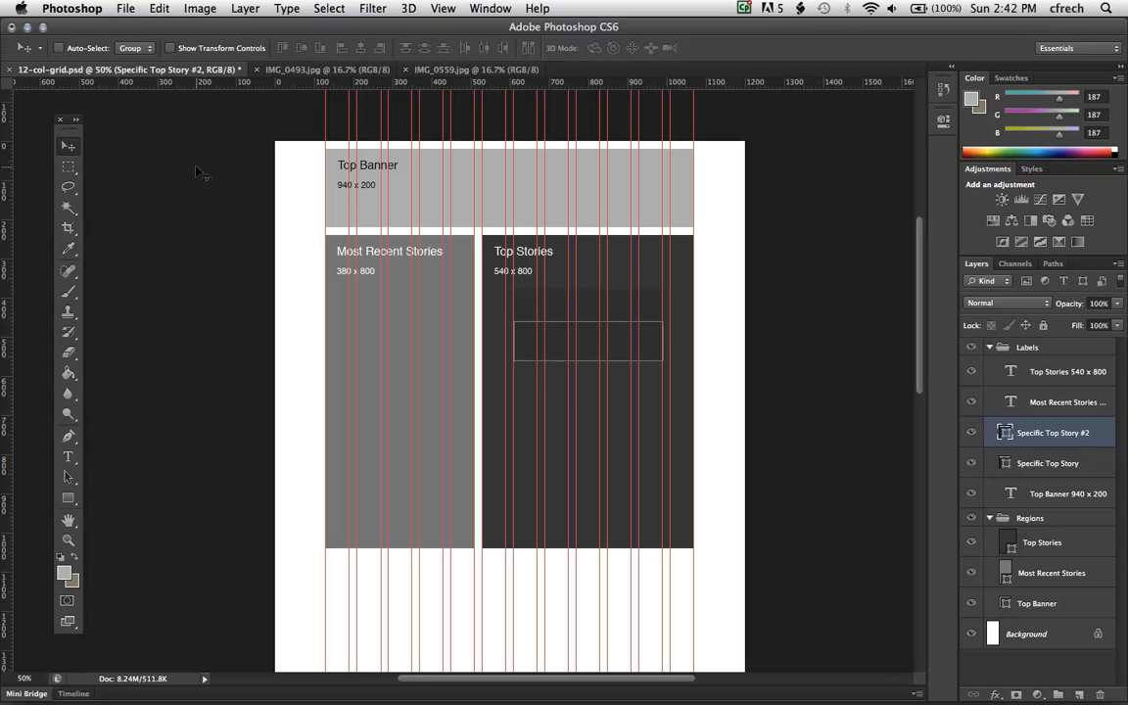
{"action": "key", "text": "Down"}
{"action": "key", "text": "Down"}
{"action": "key", "text": "Down"}
{"action": "key", "text": "Down"}
{"action": "key", "text": "Down"}
{"action": "key", "text": "Down"}
{"action": "key", "text": "Down"}
{"action": "key", "text": "Down"}
{"action": "key", "text": "Down"}
{"action": "key", "text": "Down"}
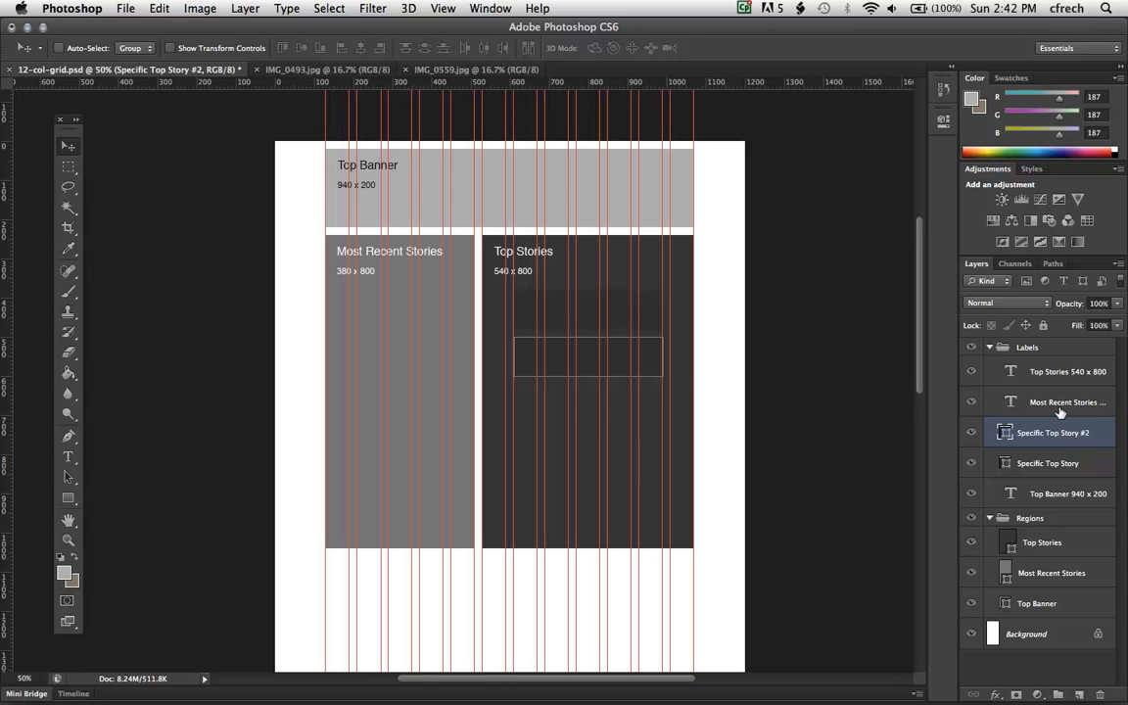
{"action": "left_click", "coordinate": [983, 402]}
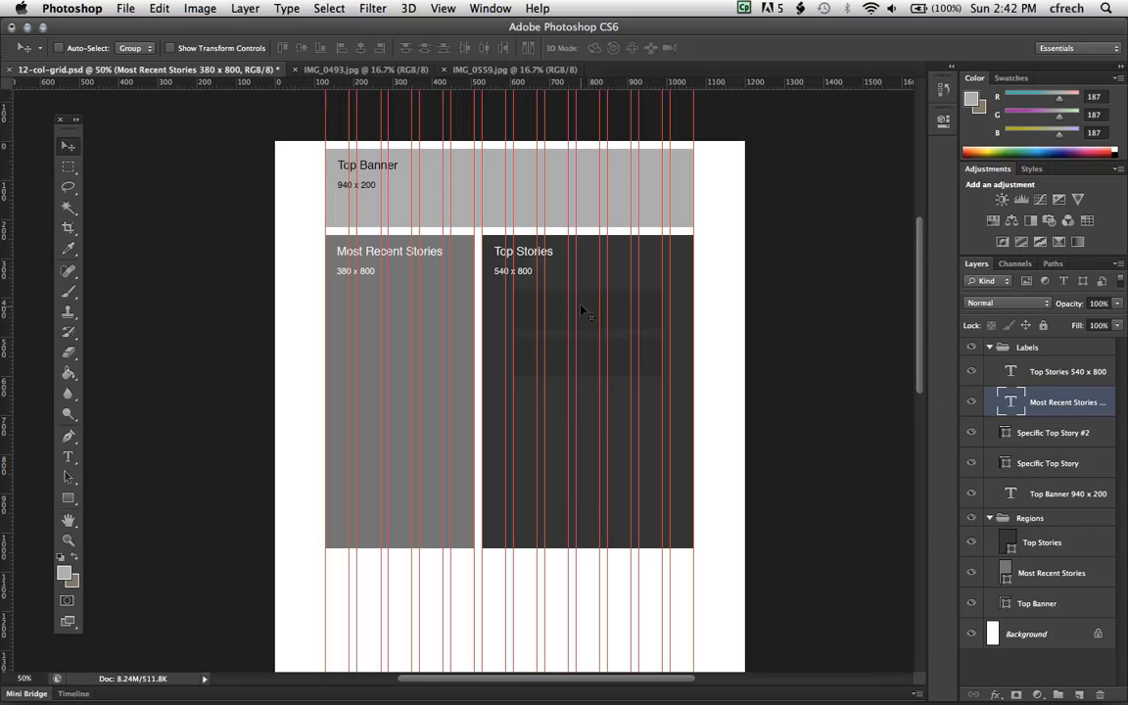